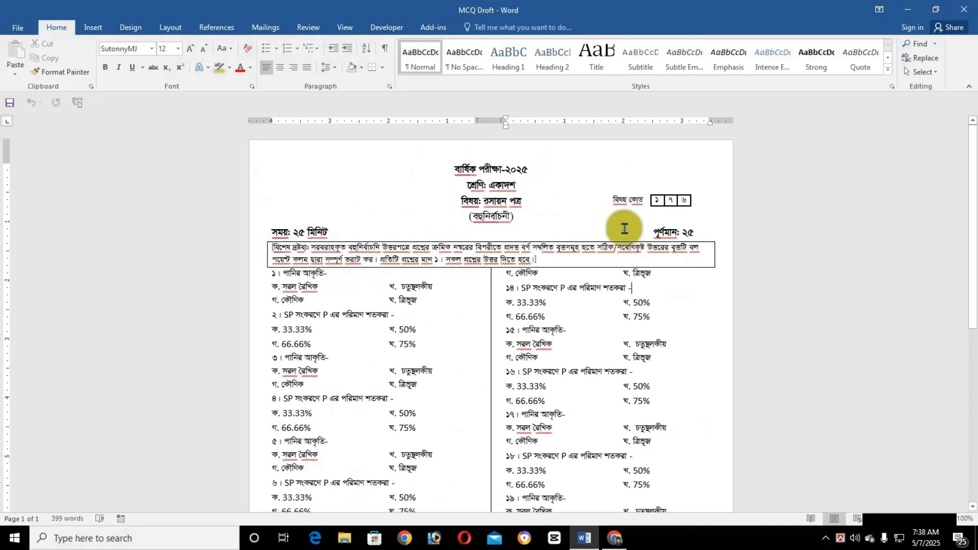
# Move the existing subject-code box to the empty area on the left of the exam heading
pyautogui.click(657, 297)
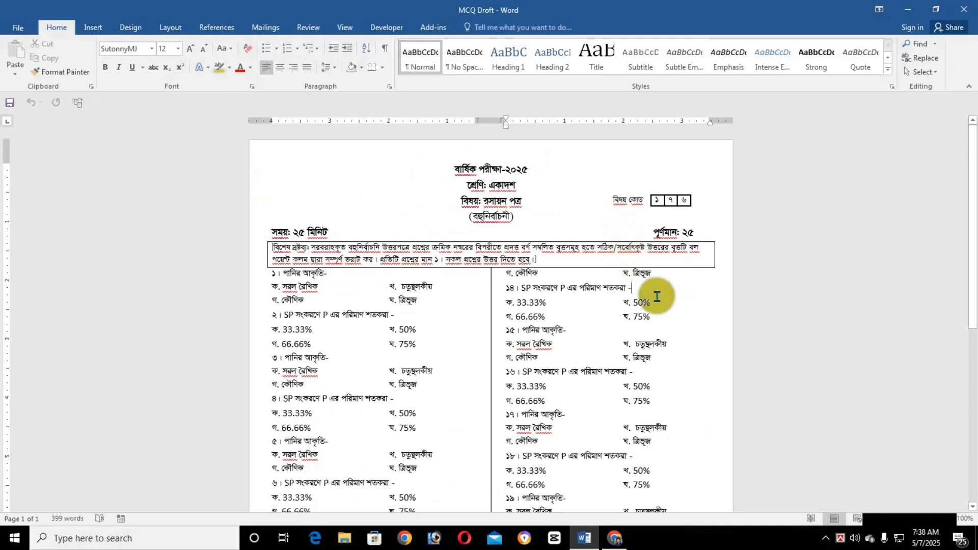
pyautogui.click(652, 213)
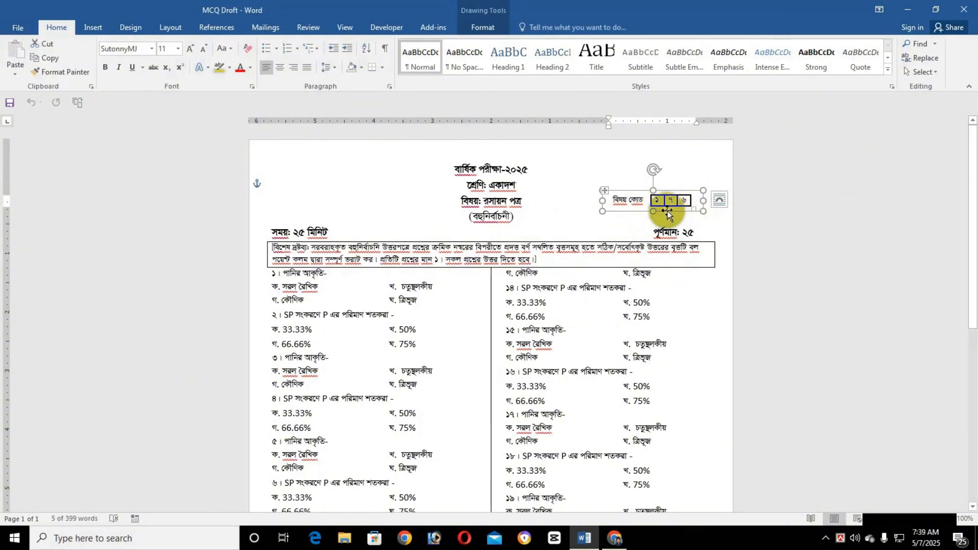
pyautogui.moveTo(674, 211); pyautogui.dragTo(348, 200)
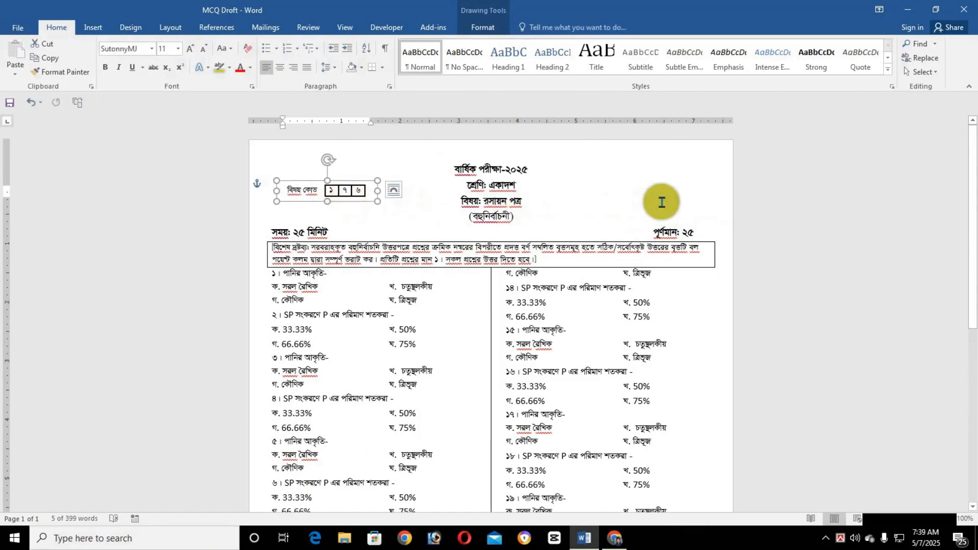
pyautogui.click(657, 203)
pyautogui.scroll(3, 651, 213)
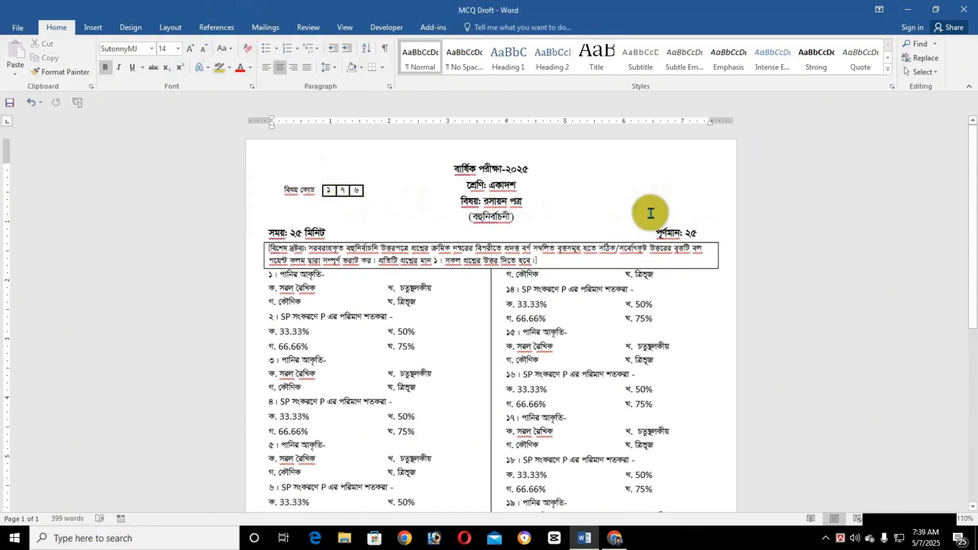
pyautogui.scroll(1, 656, 234)
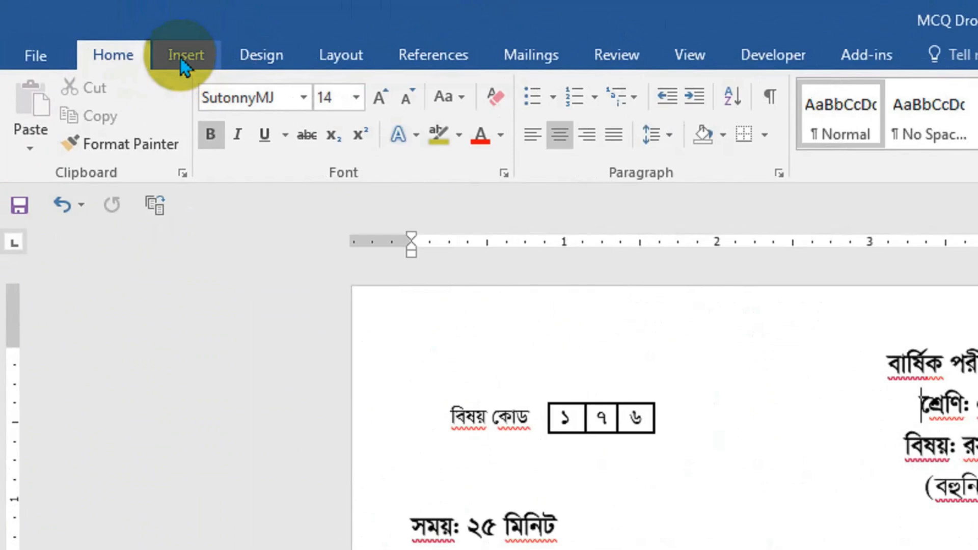
# Draw a rectangle shape about 0.8 inch wide and 0.3 inch high to the right of the exam heading
pyautogui.click(181, 57)
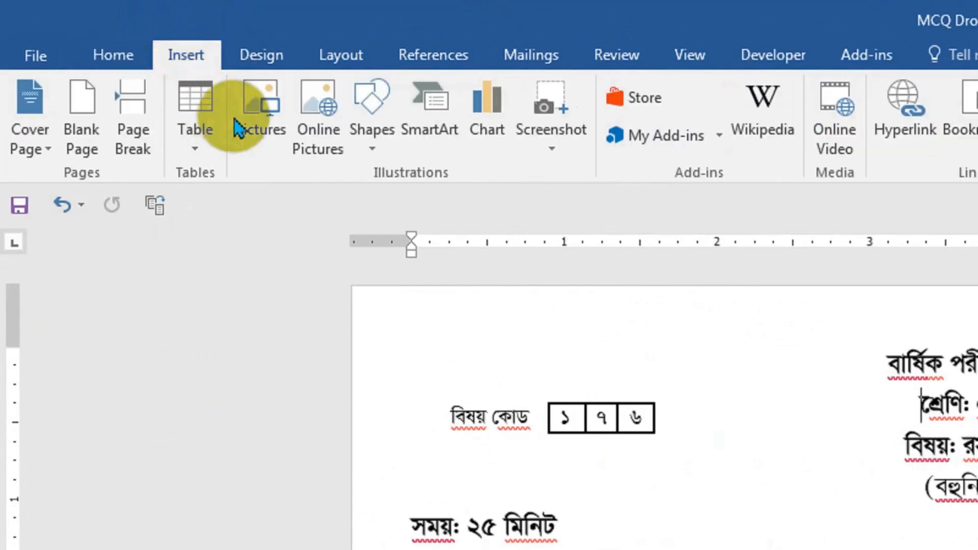
pyautogui.click(370, 150)
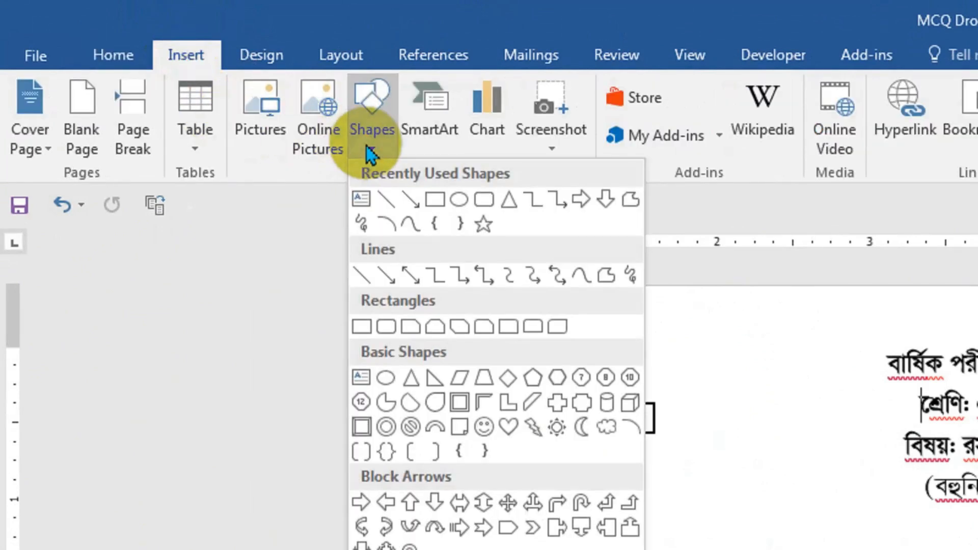
pyautogui.click(436, 203)
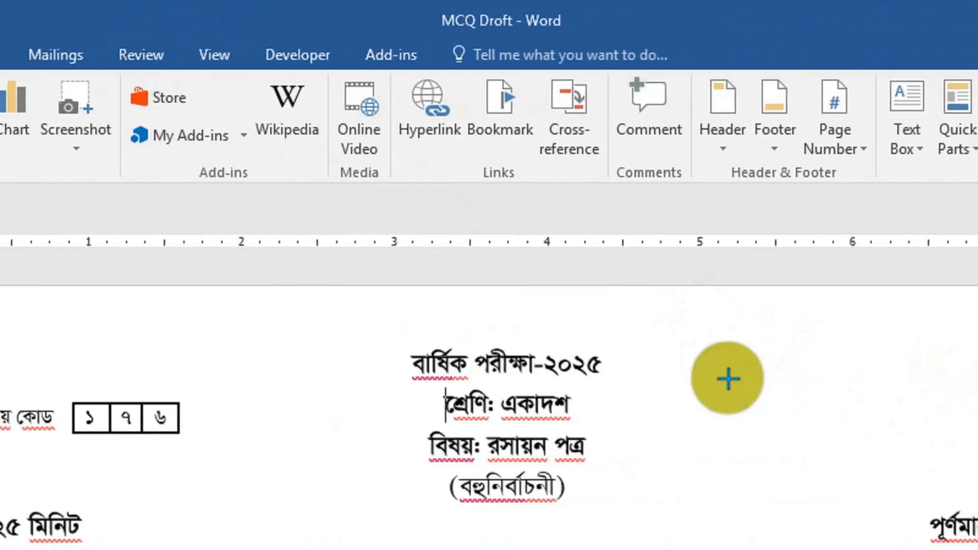
pyautogui.moveTo(728, 377); pyautogui.dragTo(847, 423)
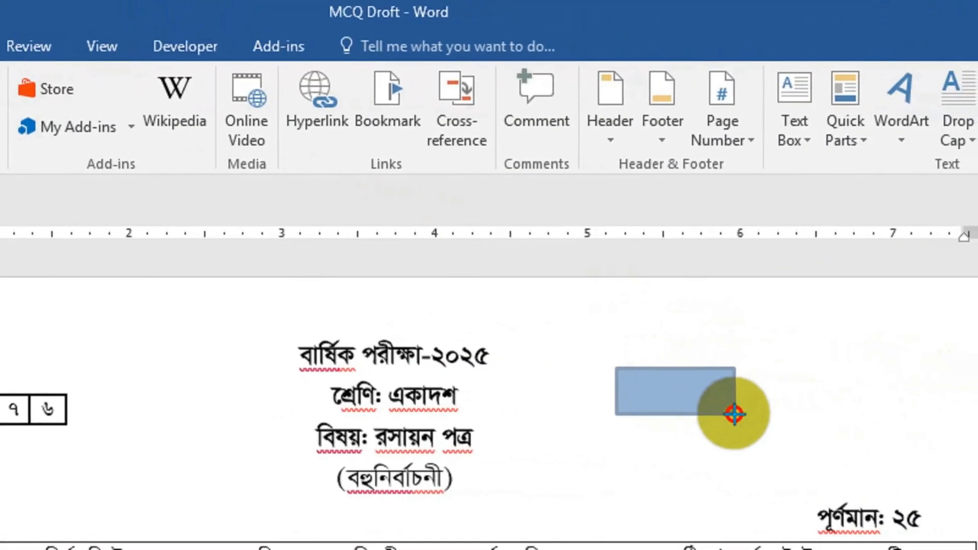
pyautogui.moveTo(734, 415); pyautogui.dragTo(735, 414)
# Add the text "Sub" inside the rectangle and format it in SutonnyMJ at size 12
pyautogui.rightClick(677, 392)
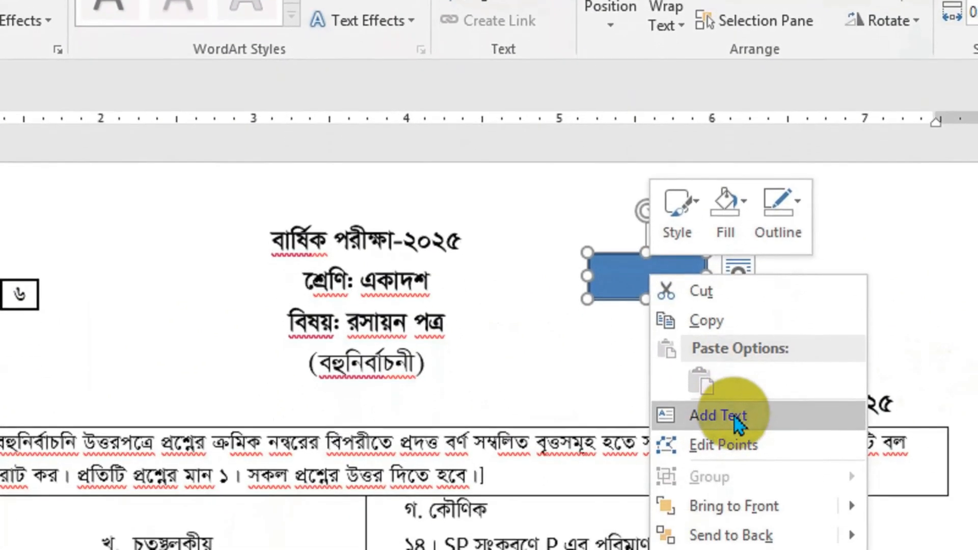
pyautogui.click(724, 530)
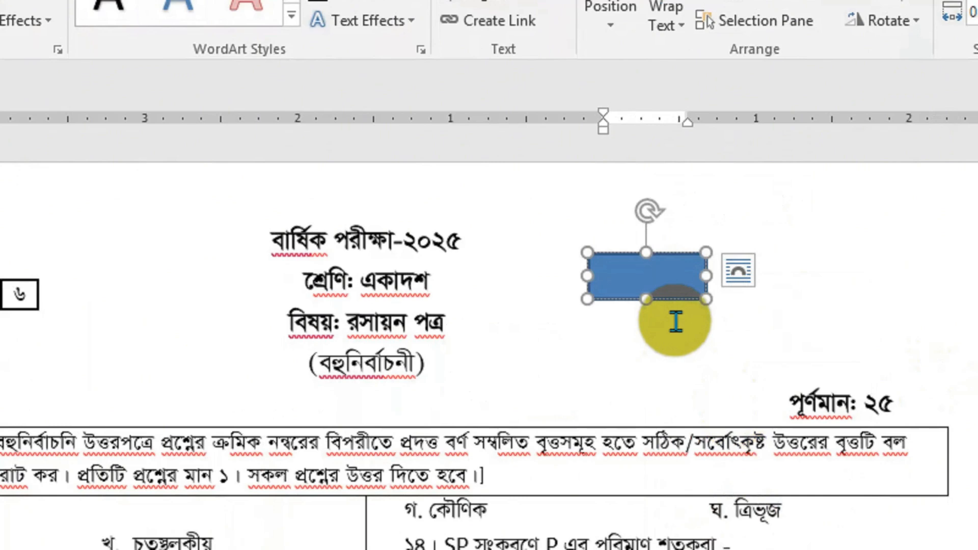
pyautogui.write('Sub')
pyautogui.hotkey('ctrl', 'a')
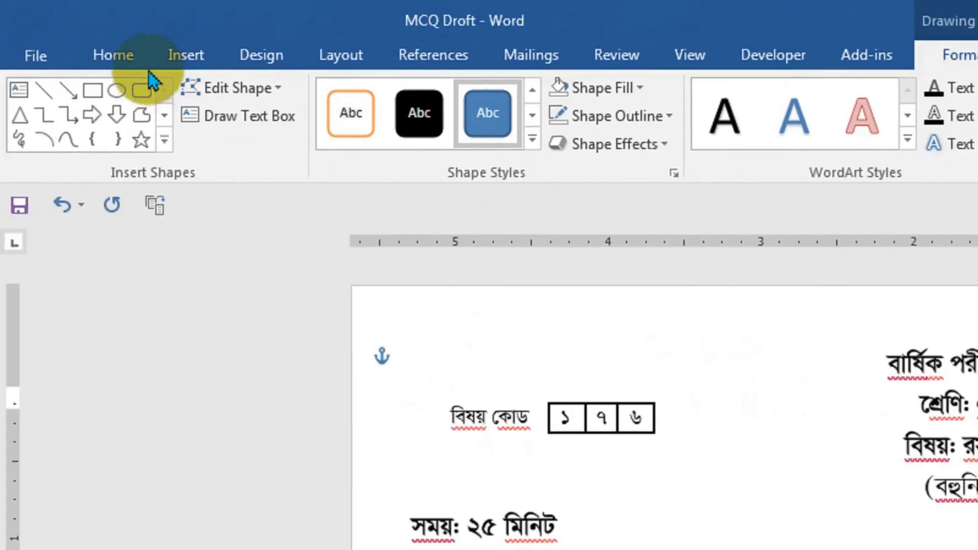
pyautogui.click(115, 56)
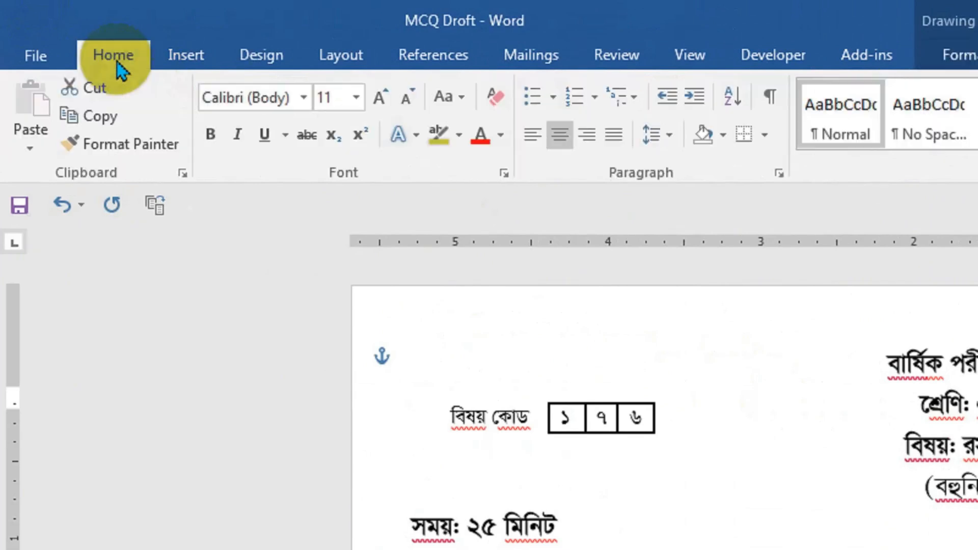
pyautogui.click(233, 98)
pyautogui.write('SutonnyMJ')
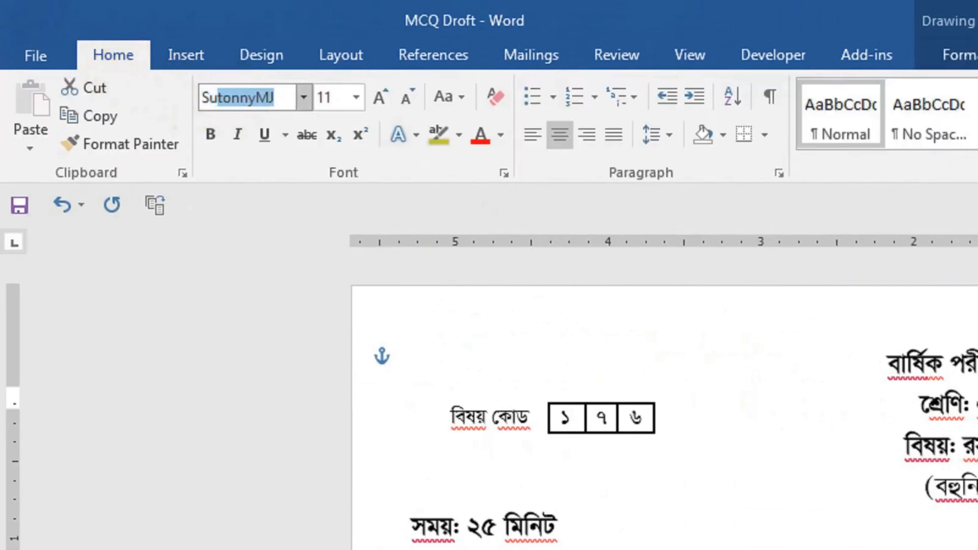
pyautogui.press('Tab')
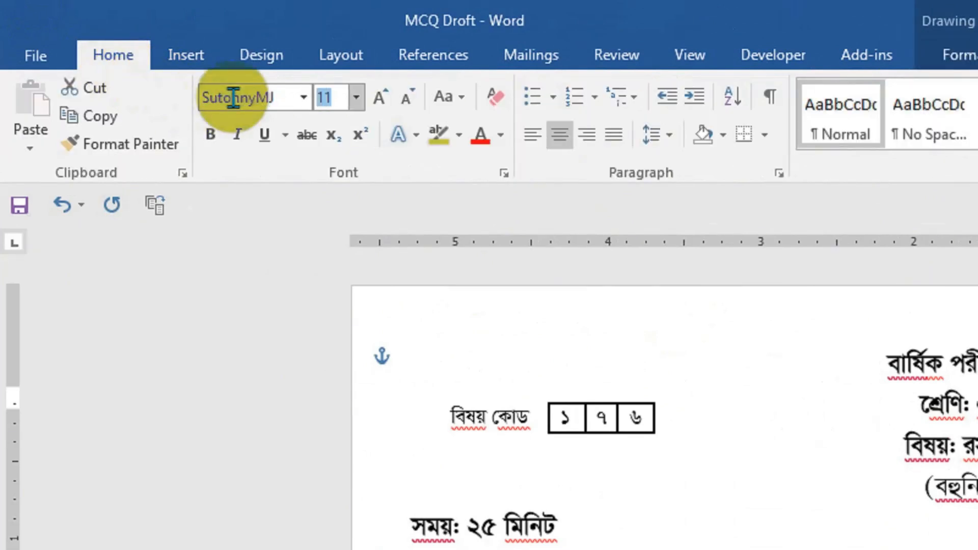
pyautogui.write('12')
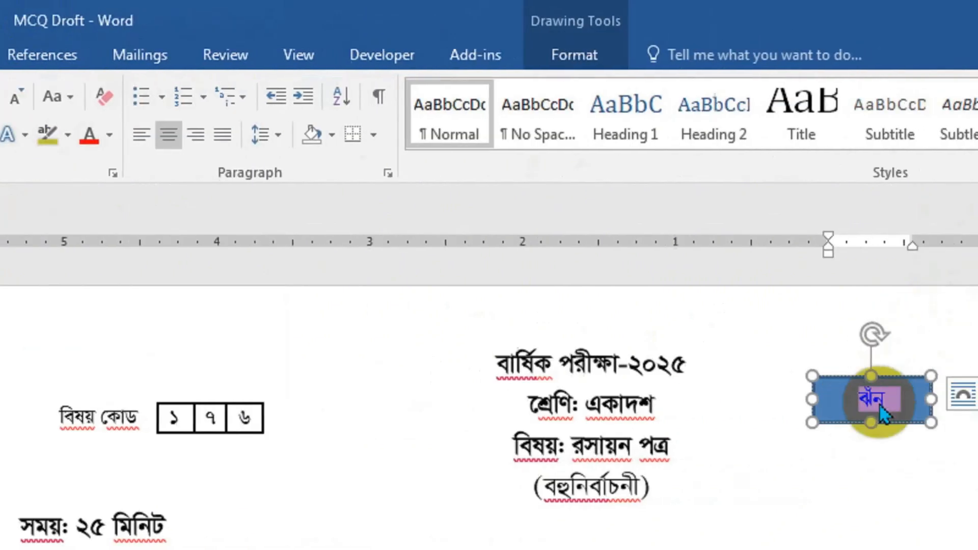
# Replace the rectangle's text with "বিষয় কোড:" and widen the shape slightly to fit it
pyautogui.click(756, 402)
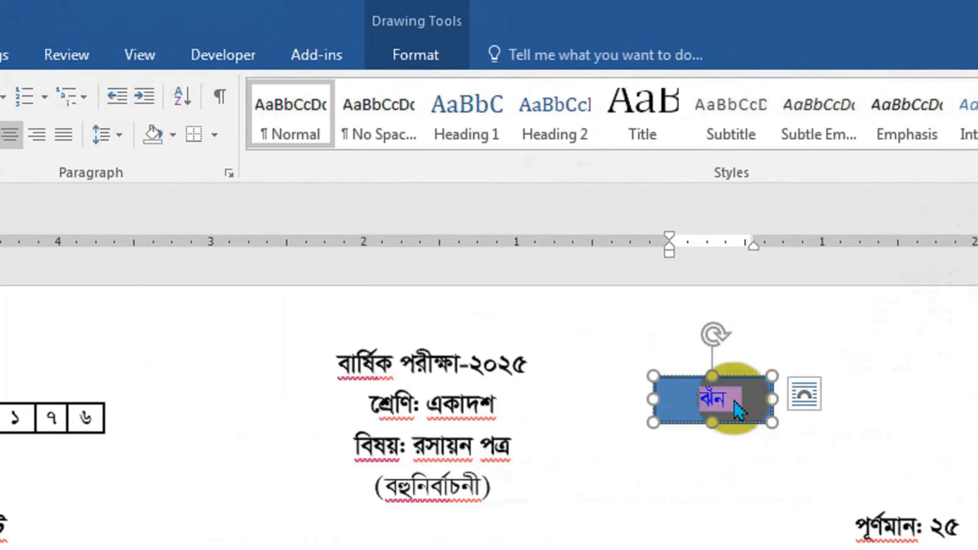
pyautogui.write('বিষ')
pyautogui.click(735, 400)
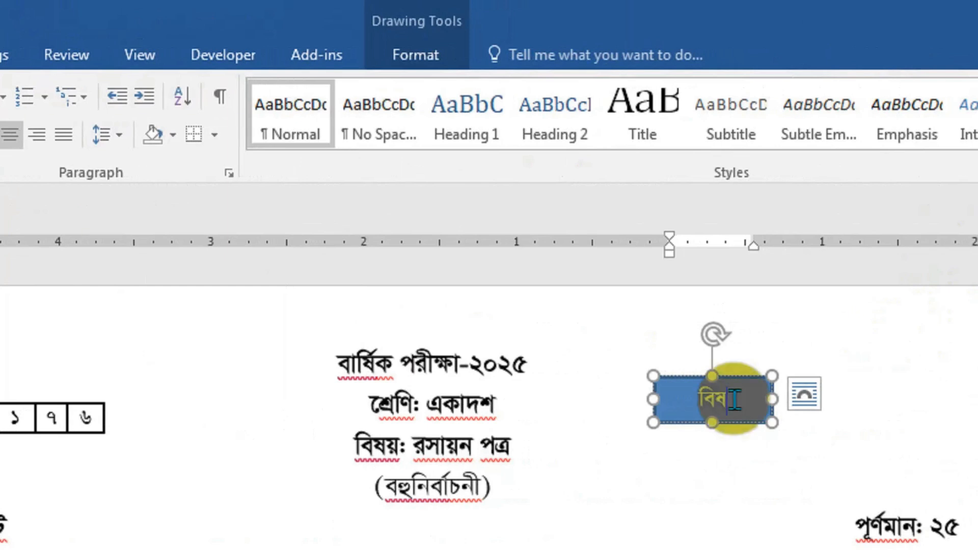
pyautogui.write('কো')
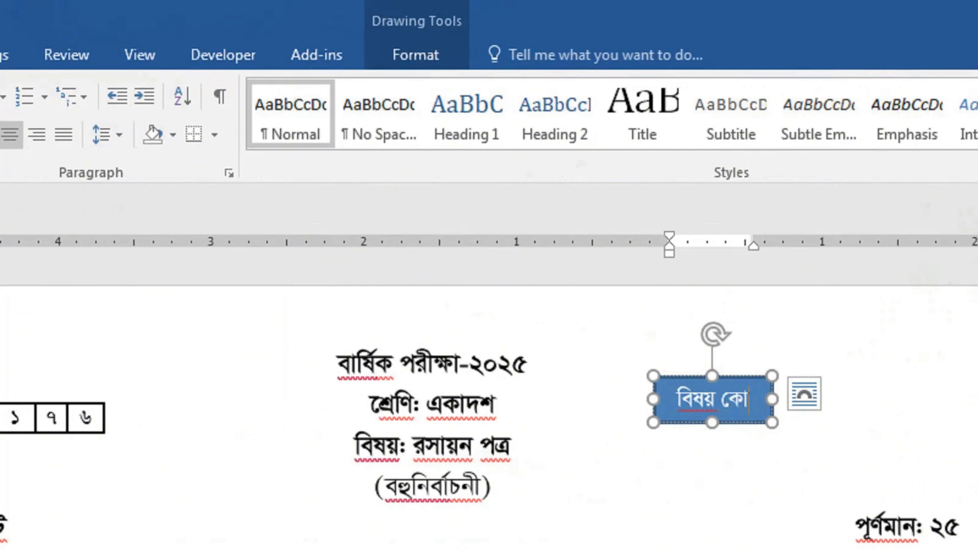
pyautogui.click(735, 400)
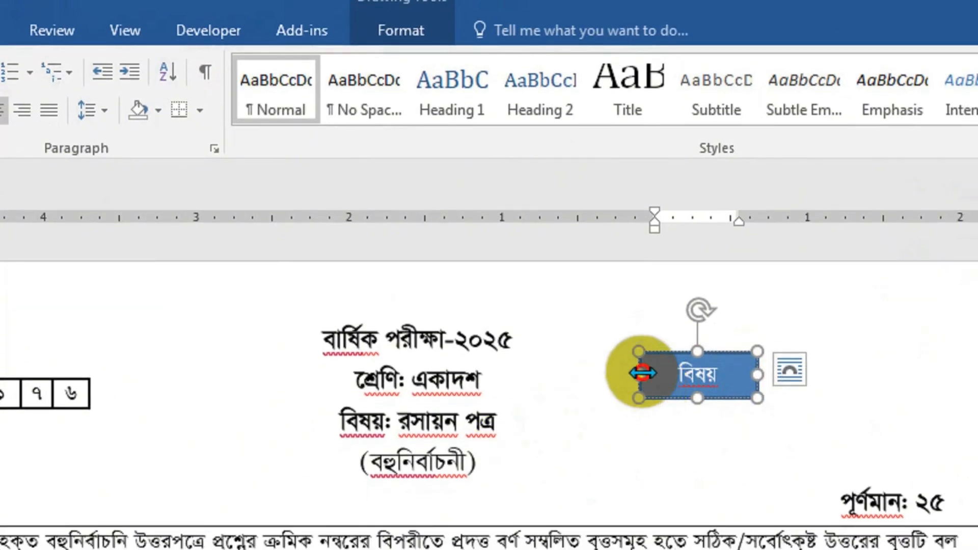
pyautogui.moveTo(654, 399); pyautogui.dragTo(646, 398)
# Set the "বিষয় কোড:" text size to 11 and adjust the rectangle's lower and upper edges around it
pyautogui.click(744, 377)
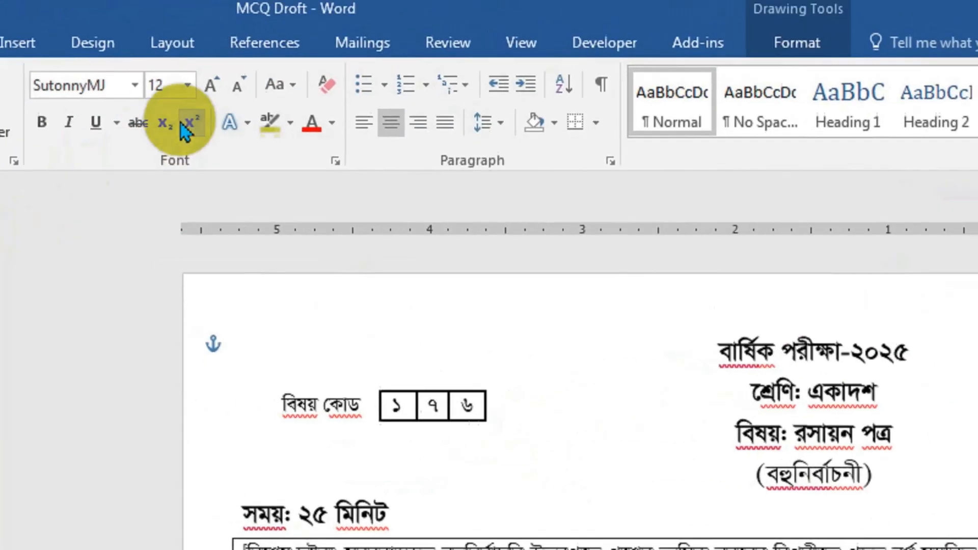
pyautogui.click(305, 115)
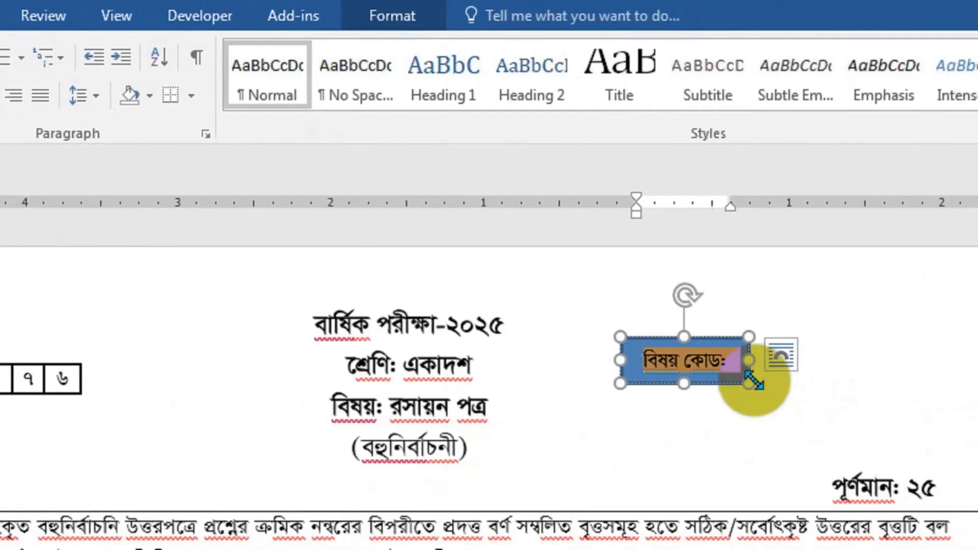
pyautogui.click(719, 375)
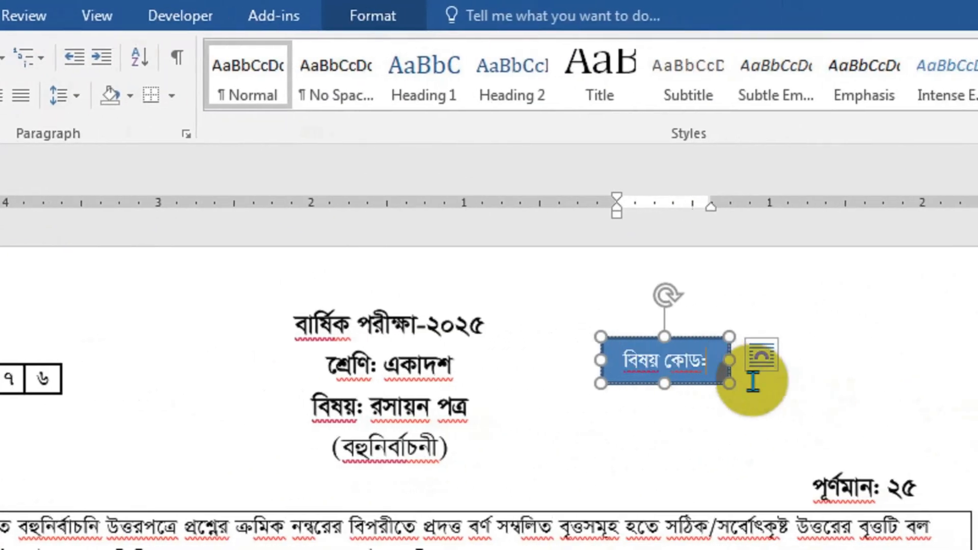
pyautogui.click(656, 384)
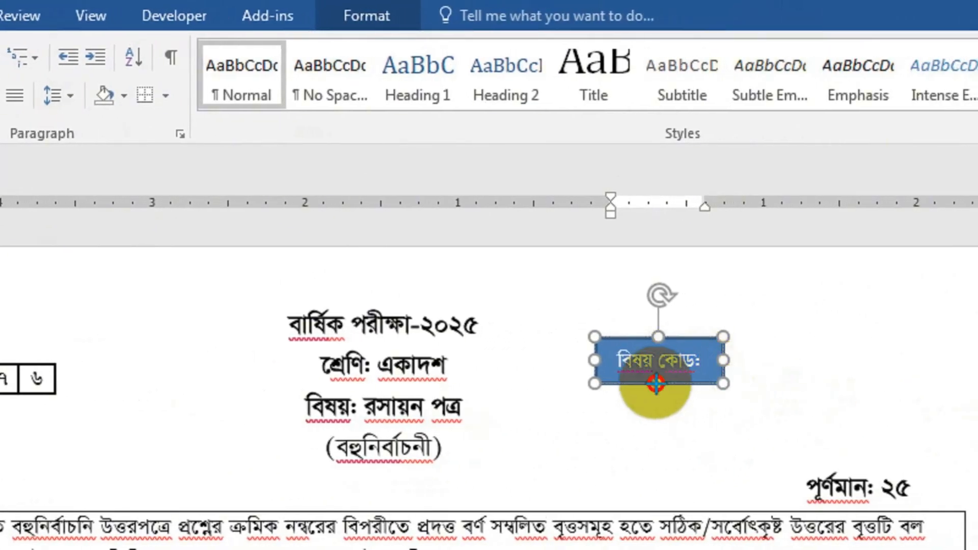
pyautogui.moveTo(656, 384); pyautogui.dragTo(660, 390)
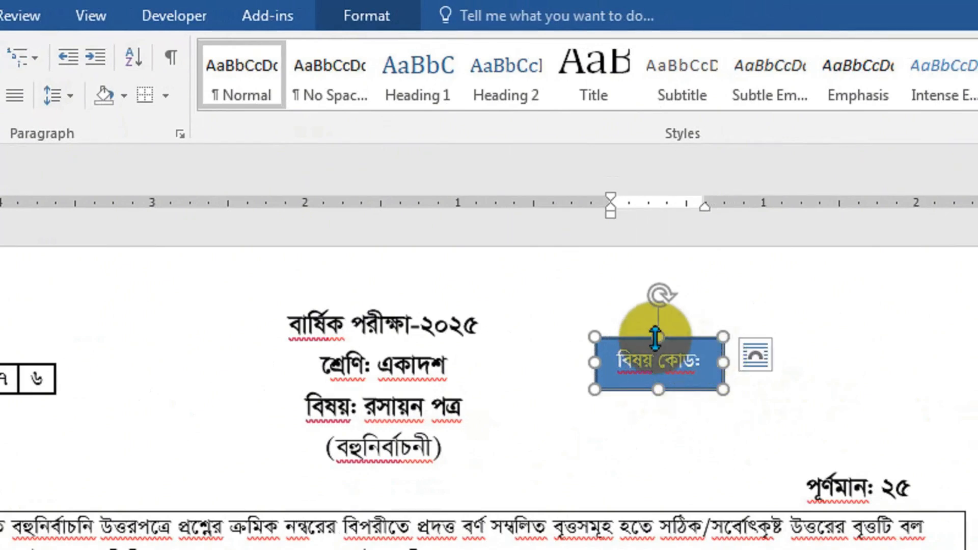
pyautogui.moveTo(656, 338); pyautogui.dragTo(657, 345)
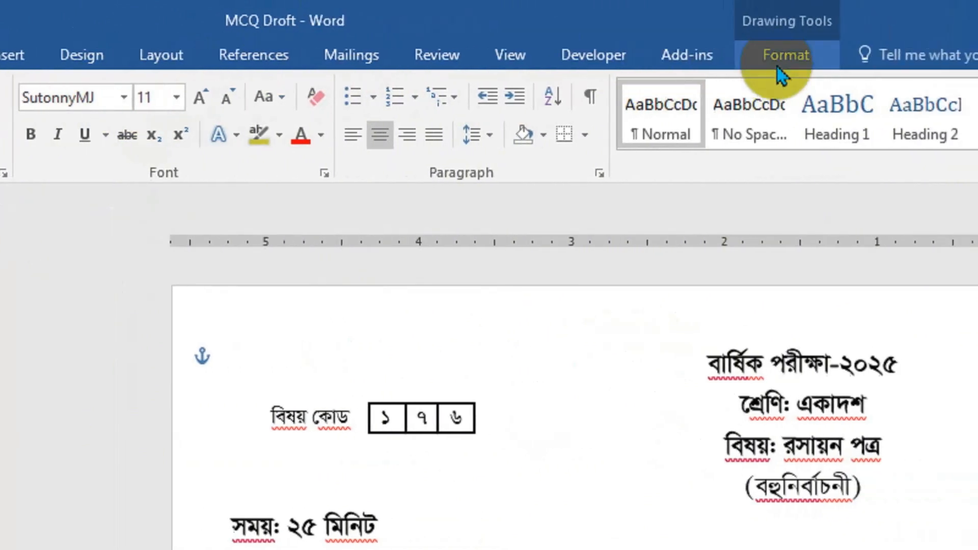
# Give the "বিষয় কোড:" rectangle no fill and no outline
pyautogui.click(897, 60)
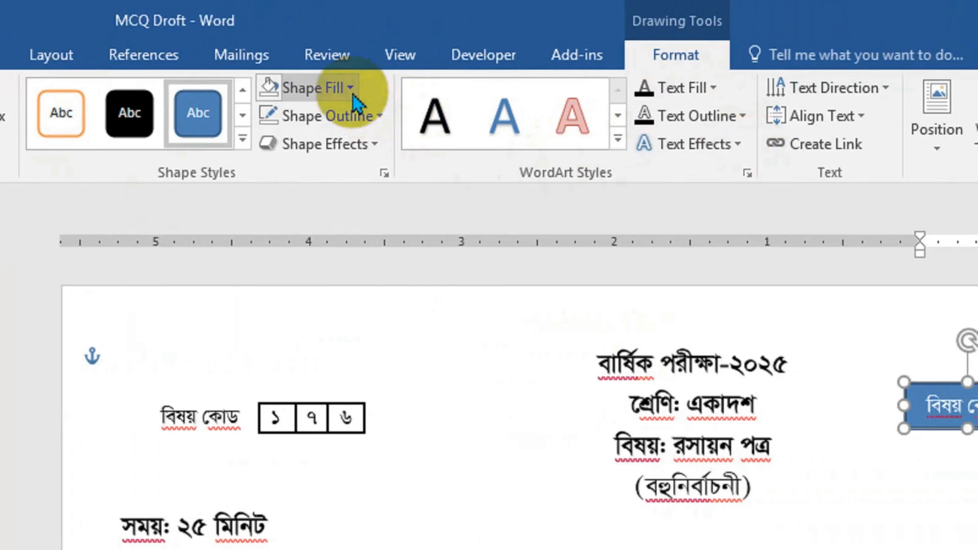
pyautogui.click(350, 88)
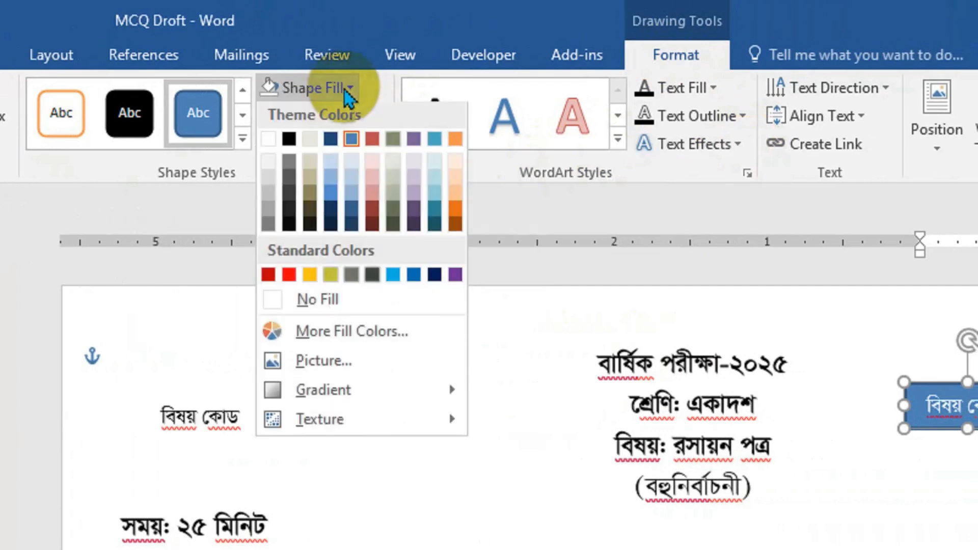
pyautogui.click(305, 305)
pyautogui.click(268, 116)
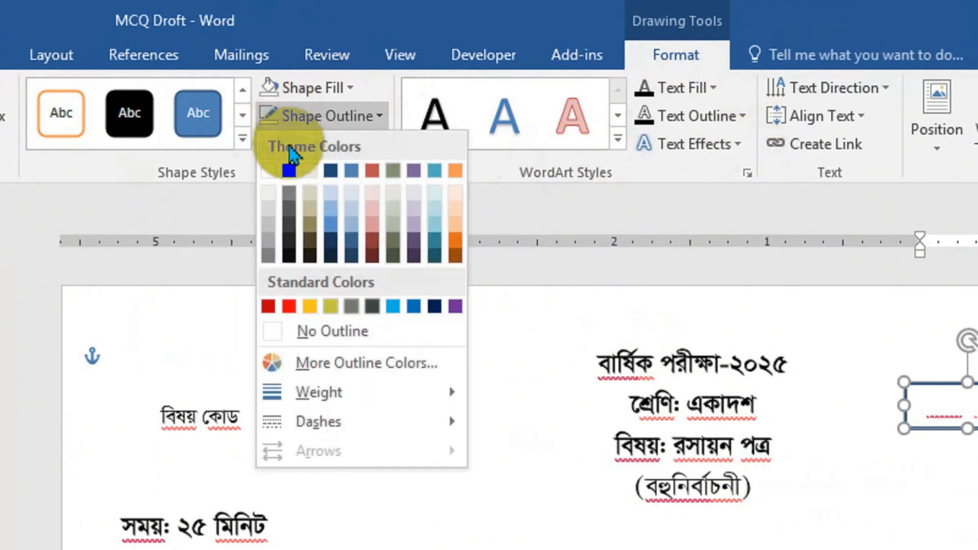
pyautogui.click(290, 334)
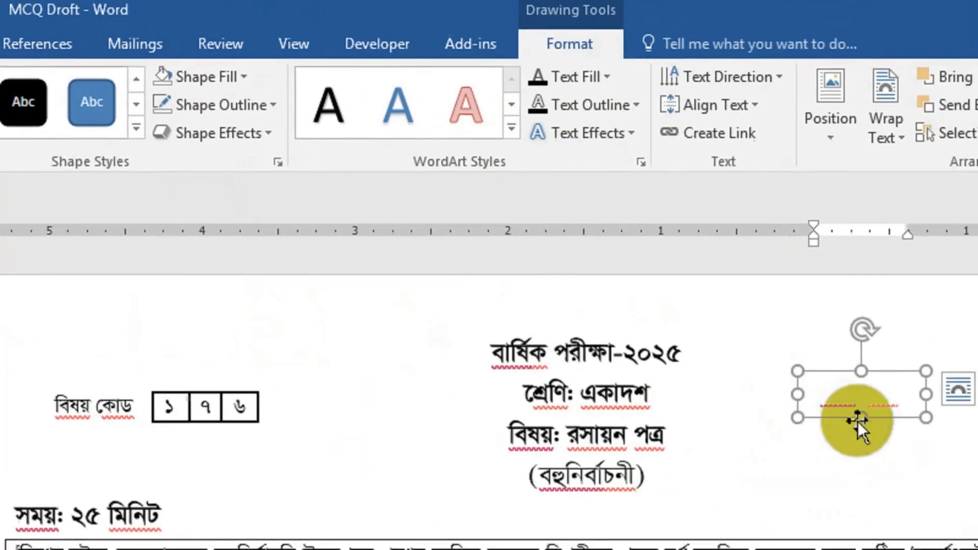
# Make the "বিষয় কোড:" text black and narrow its box slightly from the right edge
pyautogui.click(971, 403)
pyautogui.hotkey('ctrl', 'a')
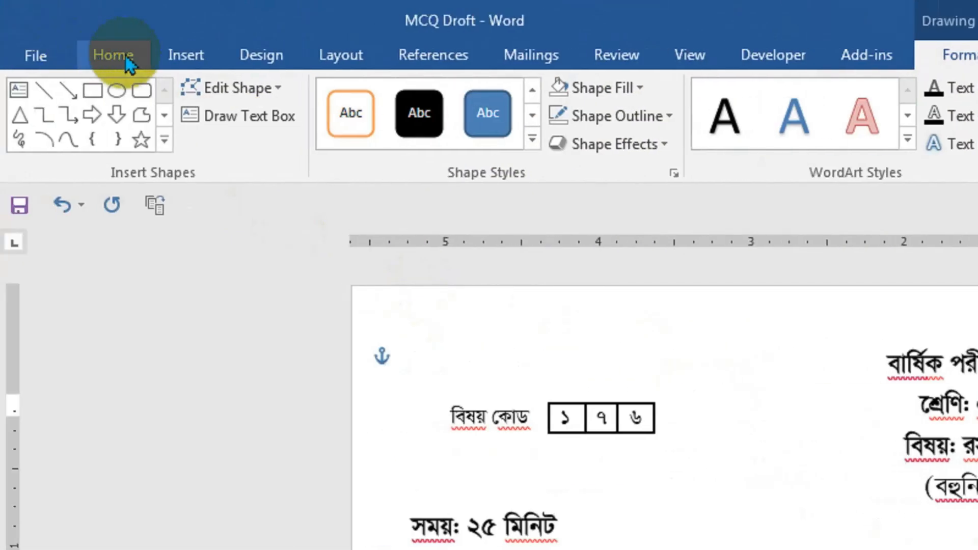
pyautogui.click(129, 65)
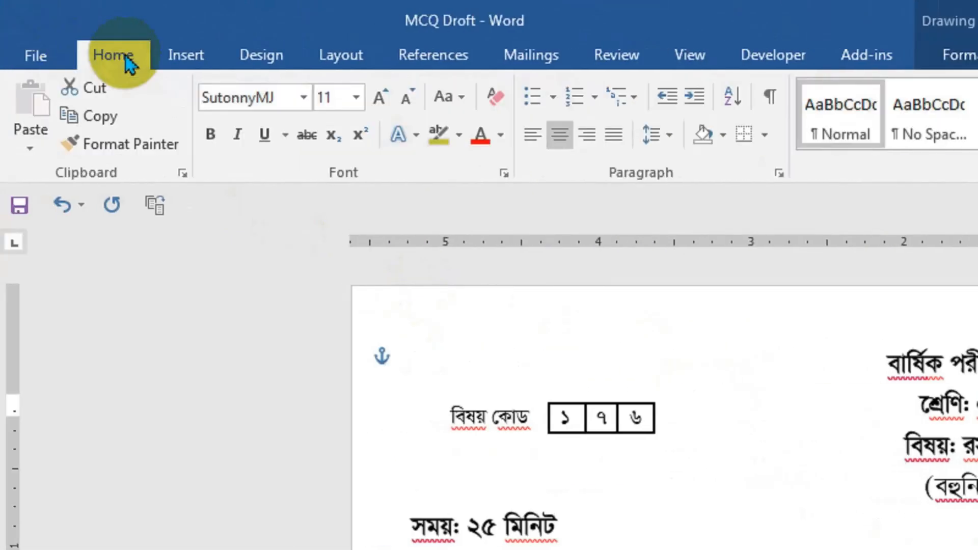
pyautogui.click(501, 135)
pyautogui.click(501, 219)
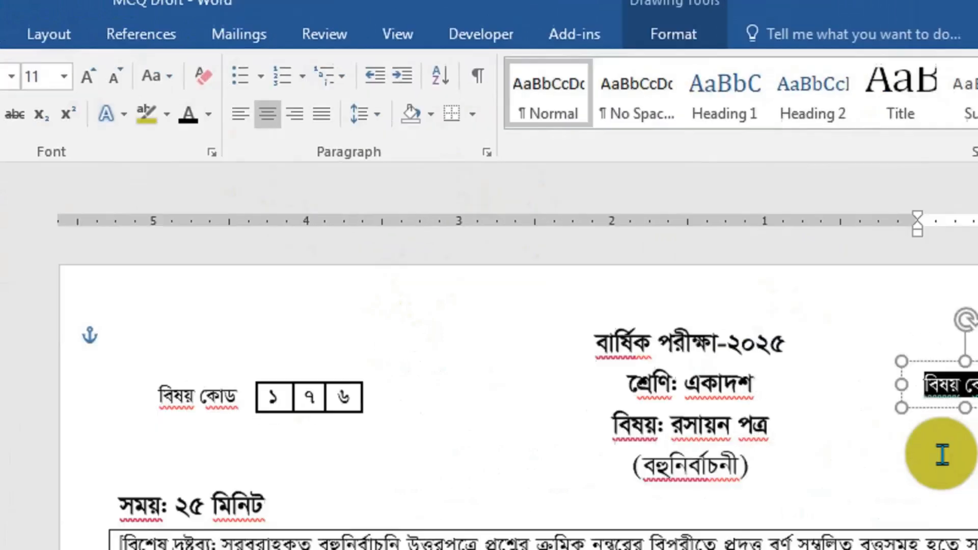
pyautogui.click(807, 377)
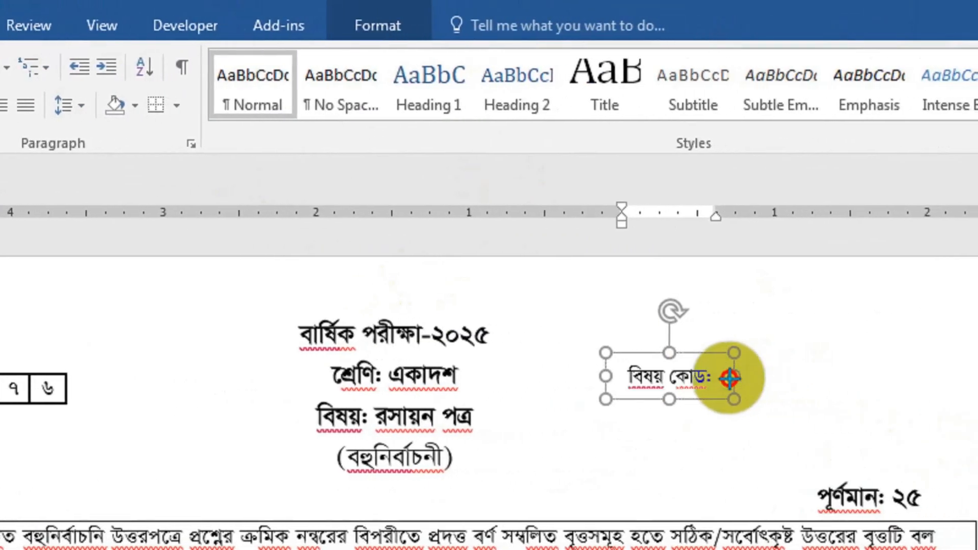
pyautogui.moveTo(733, 376); pyautogui.dragTo(726, 376)
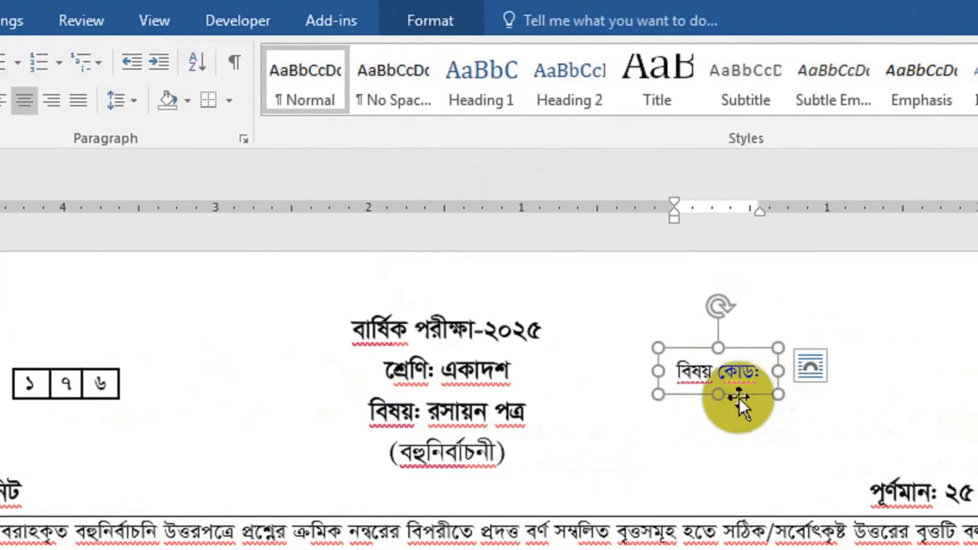
# Set the "বিষয় কোড:" paragraph's spacing after to 0 pt and line spacing to Multiple 0.95, and tighten the box's lower edge
pyautogui.moveTo(723, 395); pyautogui.dragTo(722, 400)
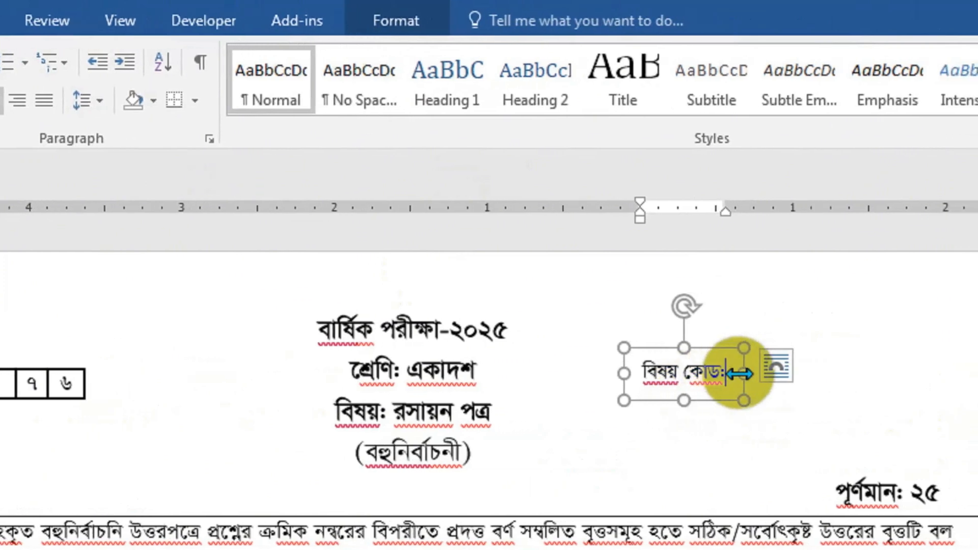
pyautogui.hotkey('ctrl', 'a')
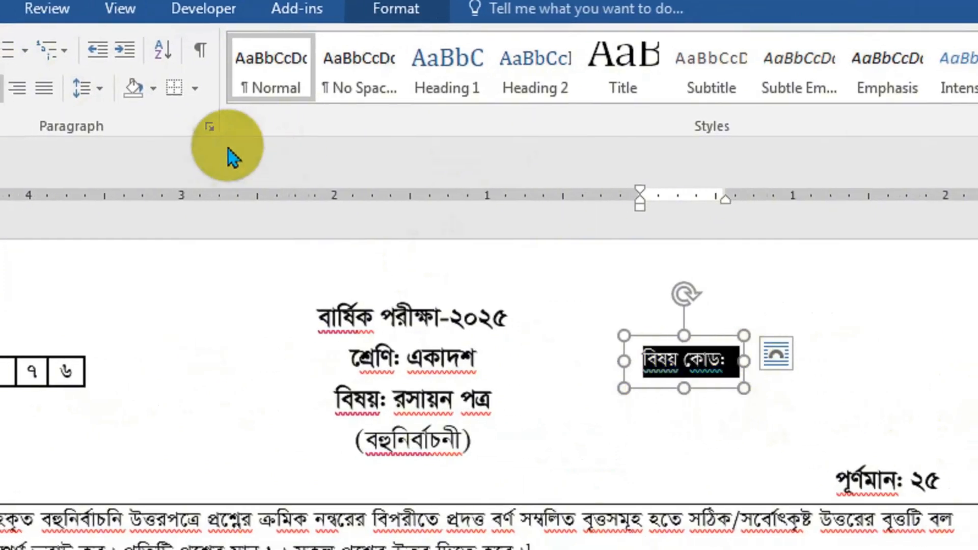
pyautogui.click(204, 132)
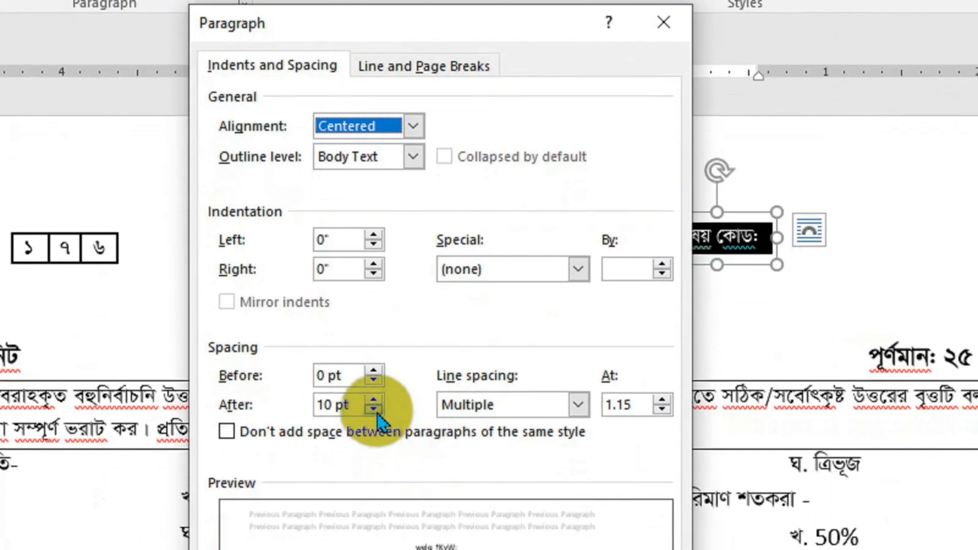
pyautogui.click(374, 409)
pyautogui.click(374, 409)
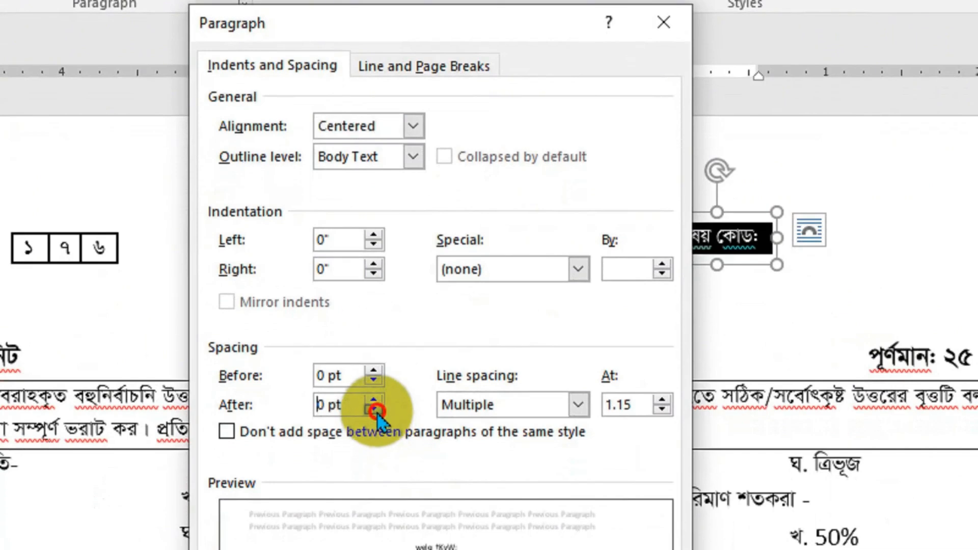
pyautogui.click(637, 408)
pyautogui.hotkey('shift', 'Home')
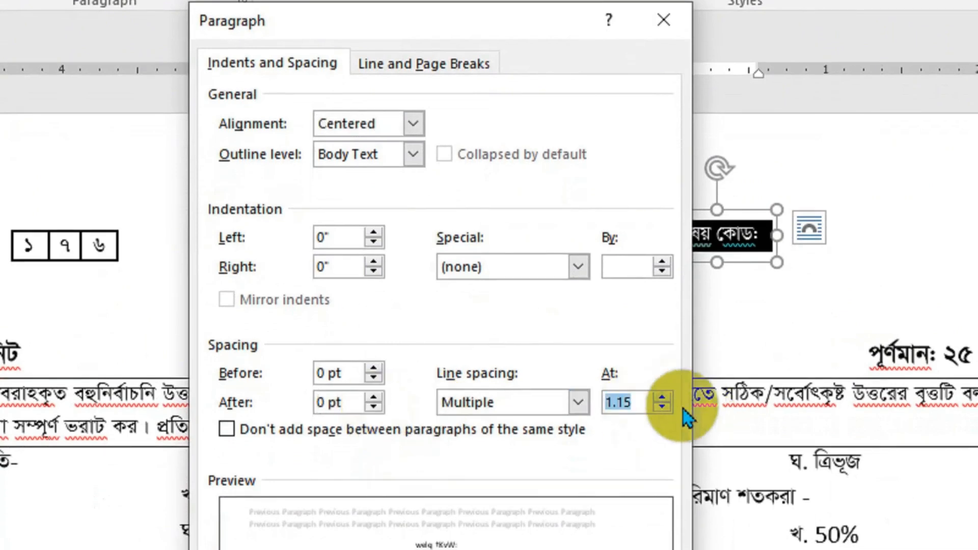
pyautogui.write('0.')
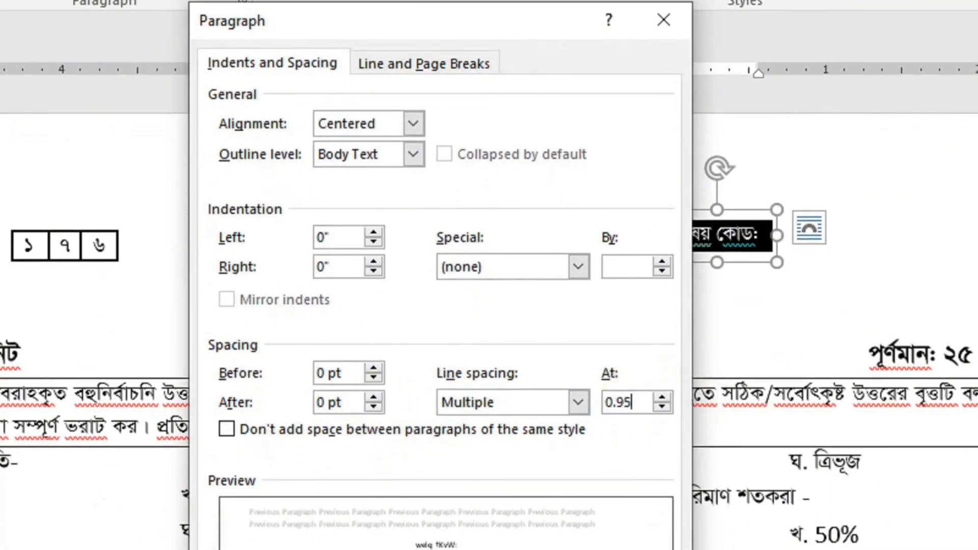
pyautogui.press('Return')
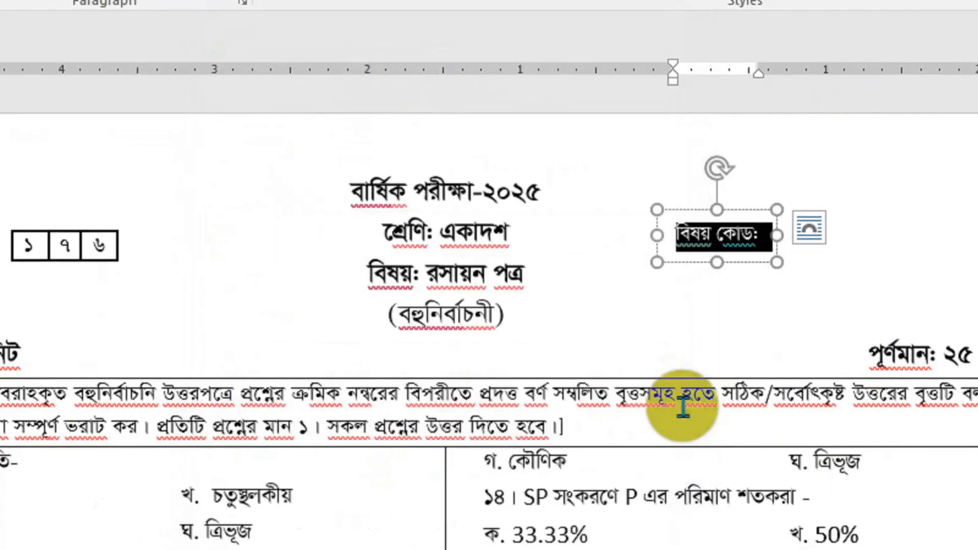
pyautogui.moveTo(723, 262); pyautogui.dragTo(728, 237)
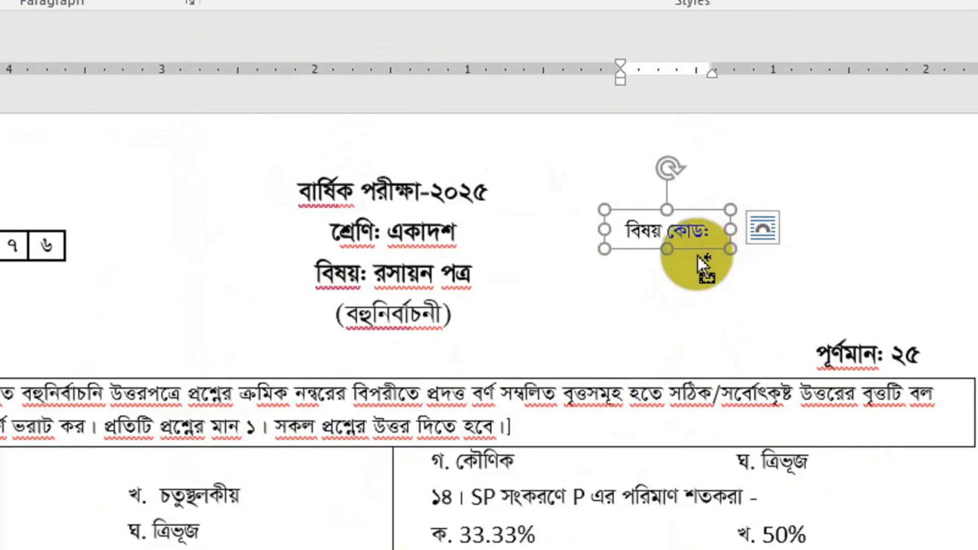
# Place a copy of the label box beside the original, replace its text with "১" and narrow it to about 0.32" wide
pyautogui.hotkey('ctrl', 'v')
pyautogui.moveTo(718, 278); pyautogui.dragTo(753, 245)
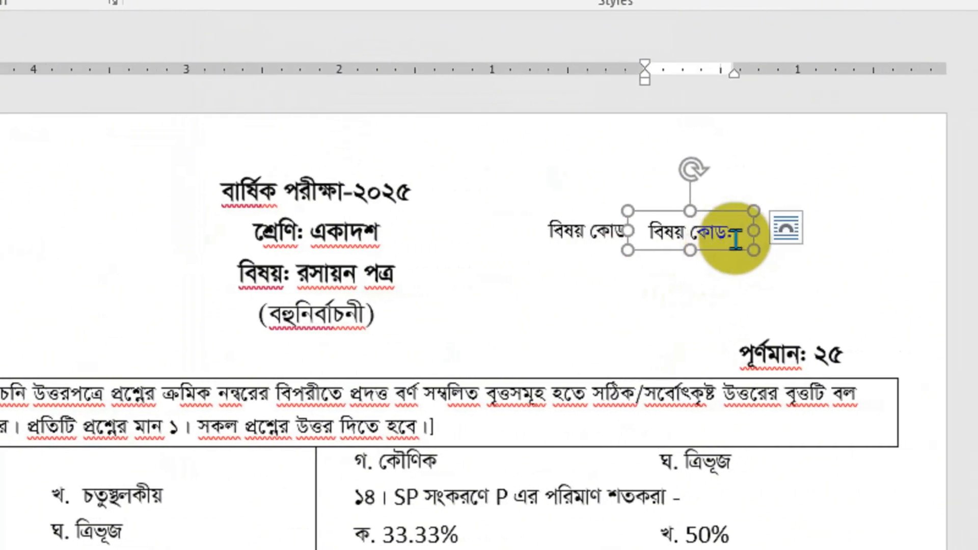
pyautogui.click(735, 233)
pyautogui.hotkey('ctrl', 'a')
pyautogui.press('BackSpace')
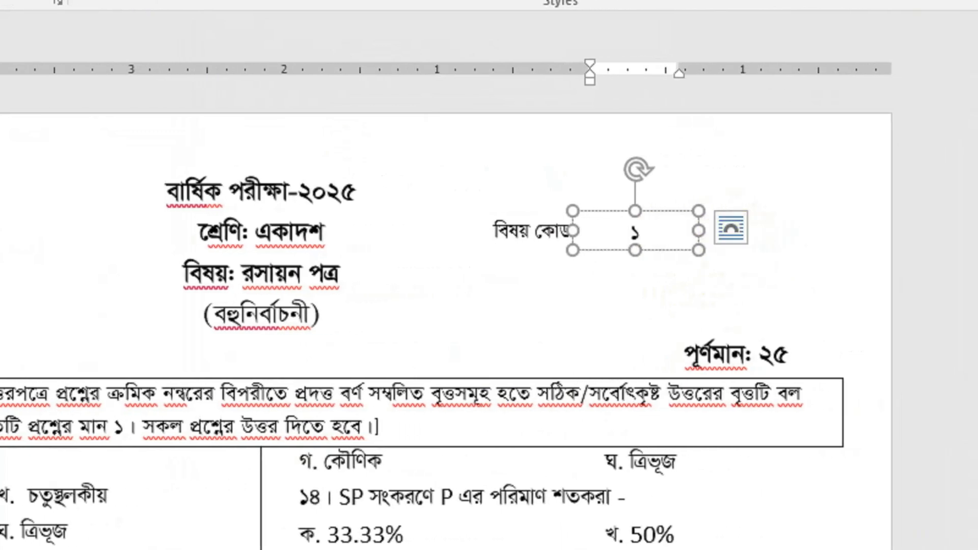
pyautogui.write('১')
pyautogui.moveTo(698, 230); pyautogui.dragTo(616, 234)
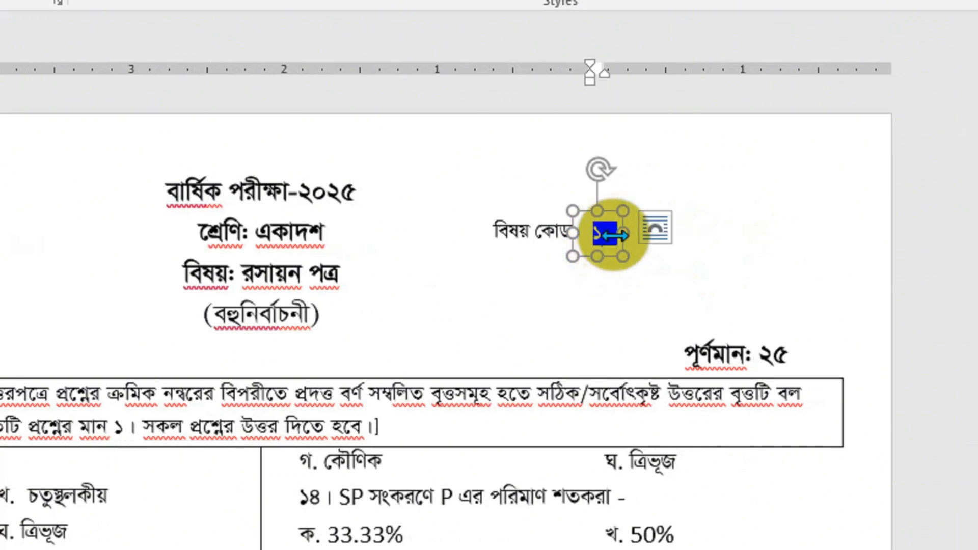
pyautogui.click(624, 246)
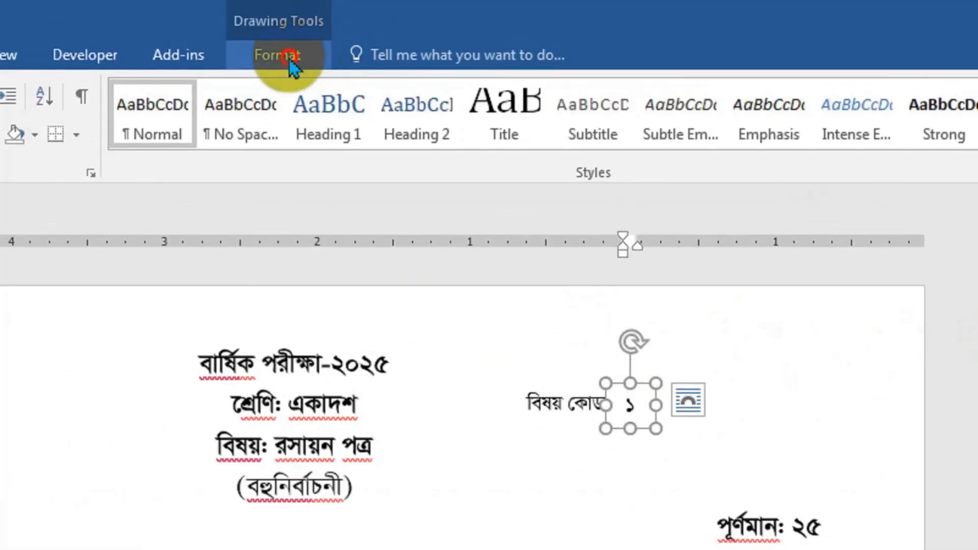
pyautogui.click(275, 48)
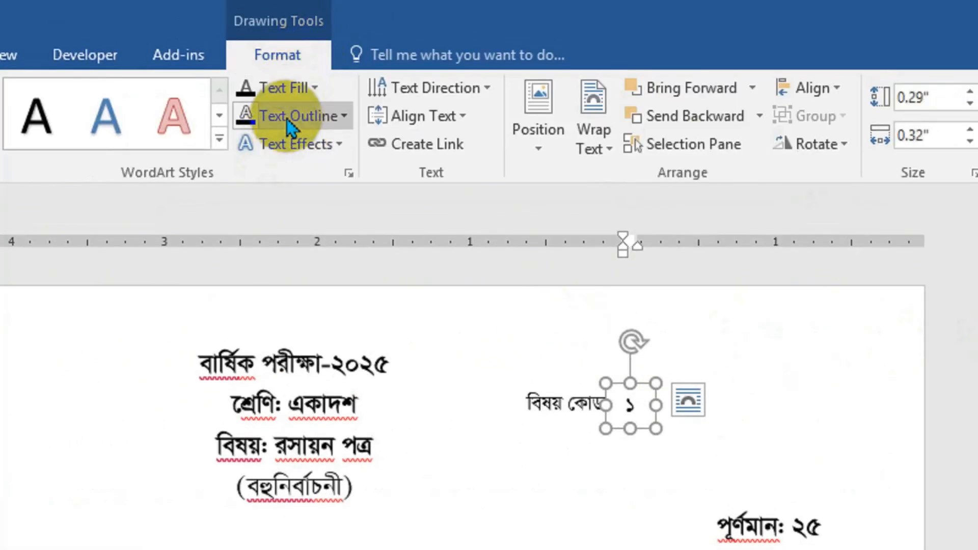
pyautogui.click(128, 88)
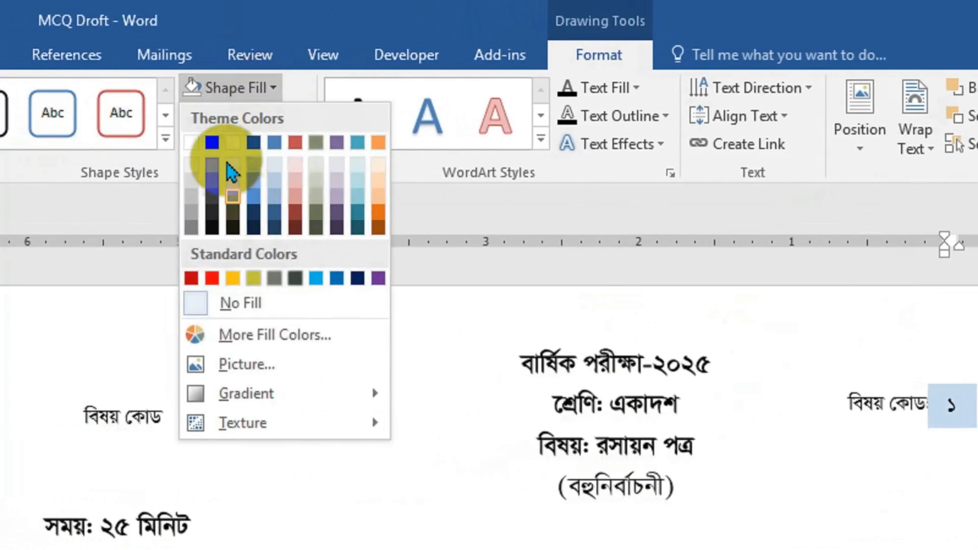
pyautogui.click(212, 143)
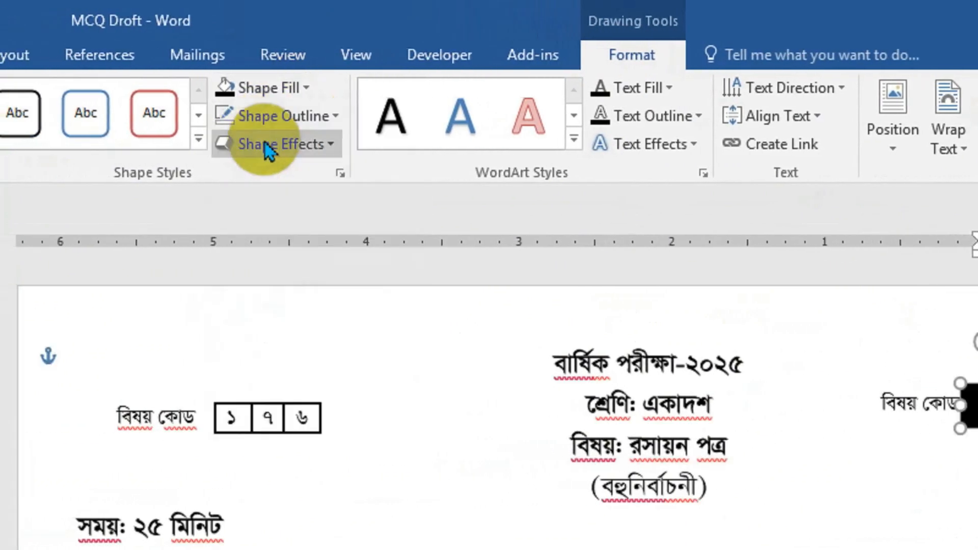
pyautogui.click(334, 116)
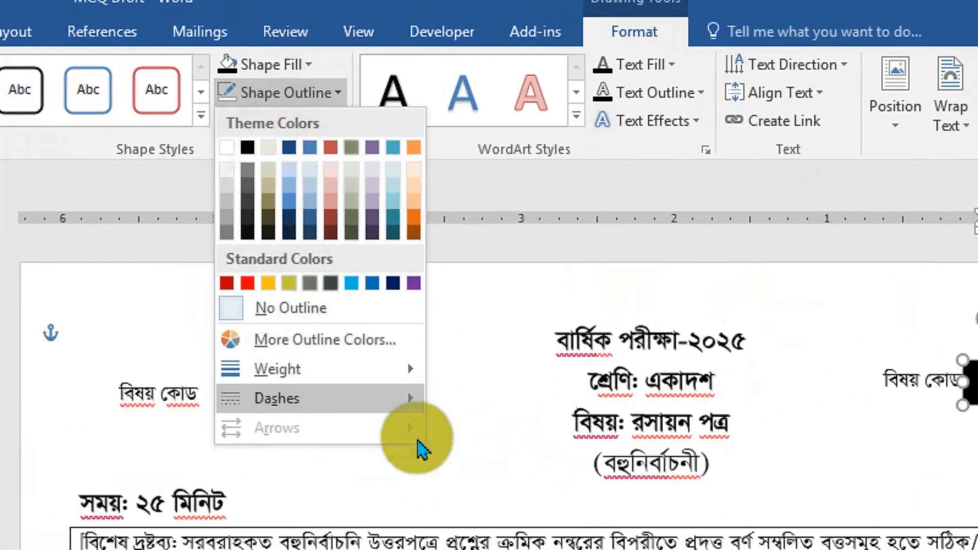
pyautogui.click(301, 64)
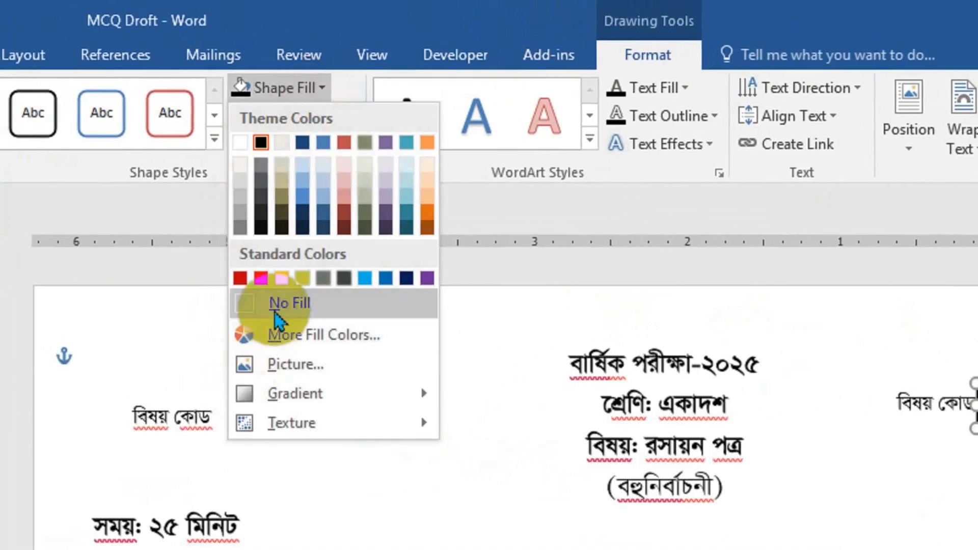
pyautogui.click(275, 305)
# Give the "১" box a black outline with a weight of 1 pt
pyautogui.click(281, 119)
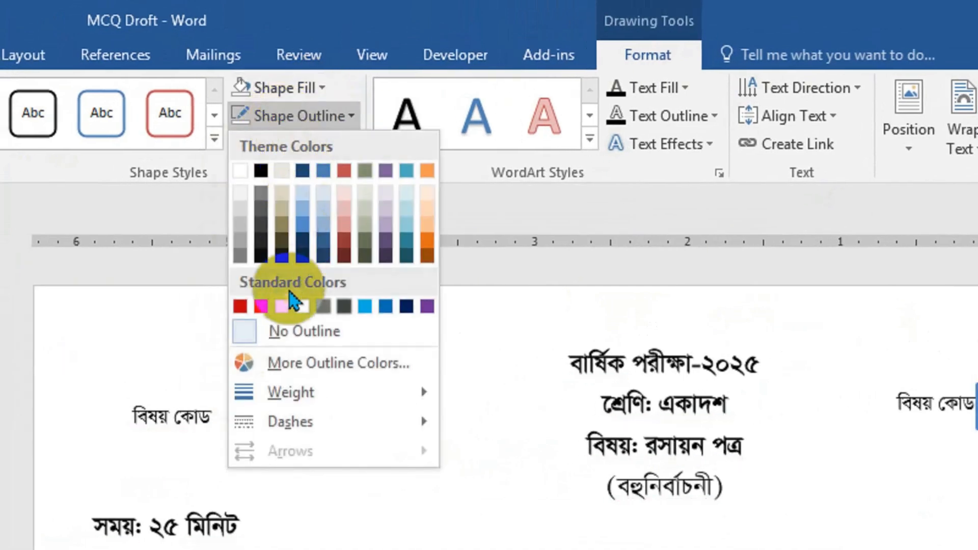
pyautogui.click(264, 171)
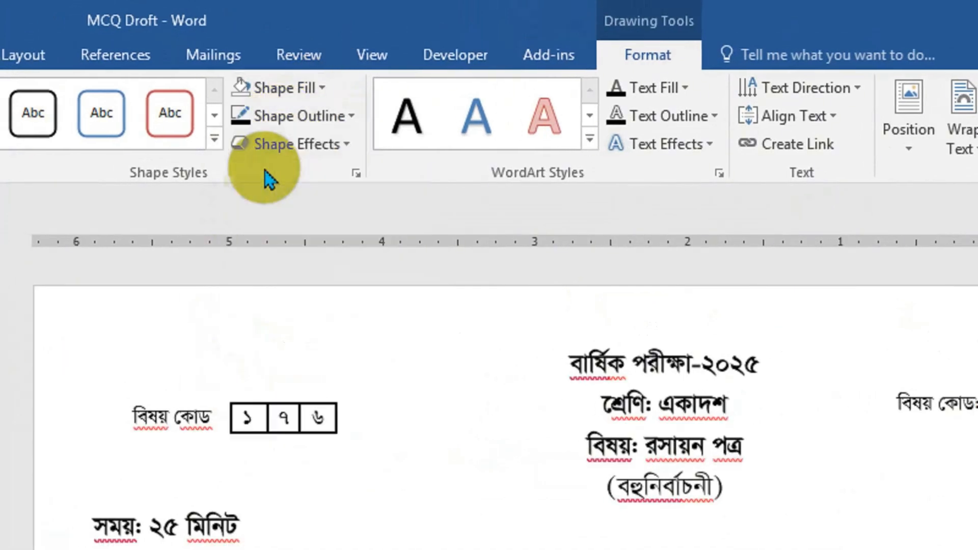
pyautogui.click(351, 122)
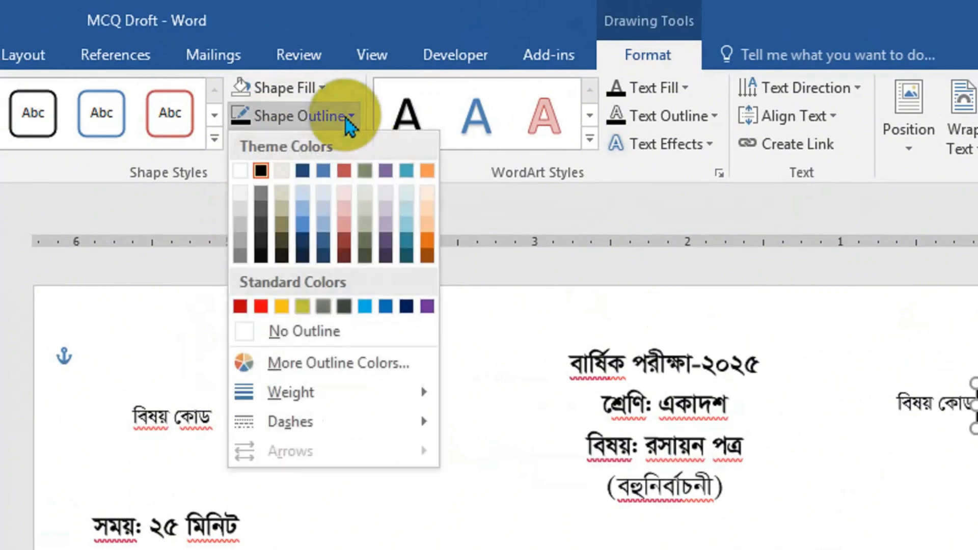
pyautogui.moveTo(423, 400)
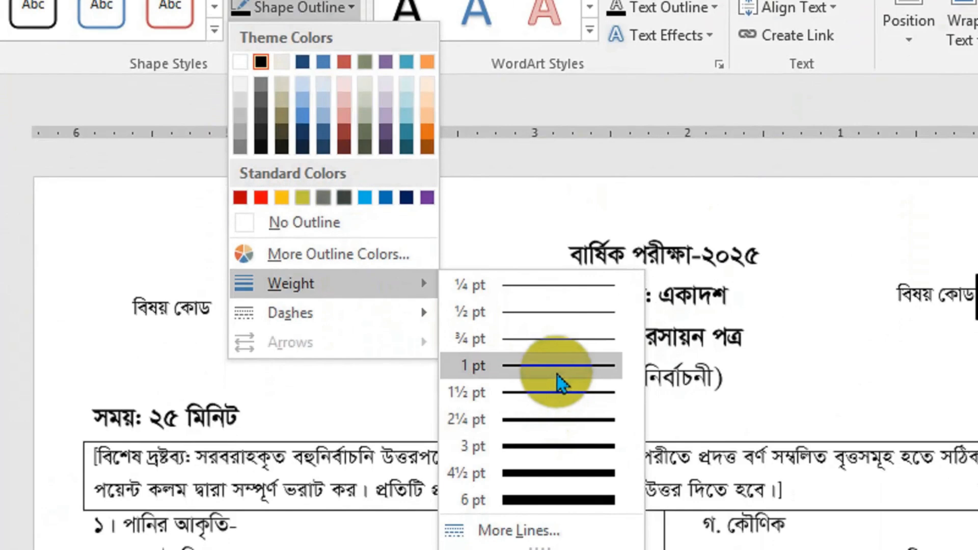
pyautogui.click(557, 375)
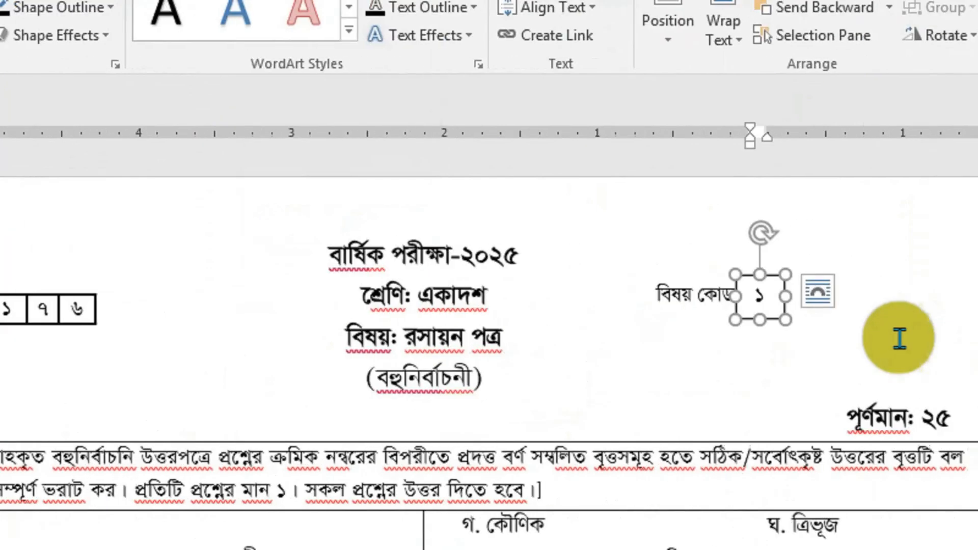
# Check the paragraph spacing and line spacing settings of the digit in the "১" box
pyautogui.click(729, 302)
pyautogui.hotkey('ctrl', 'a')
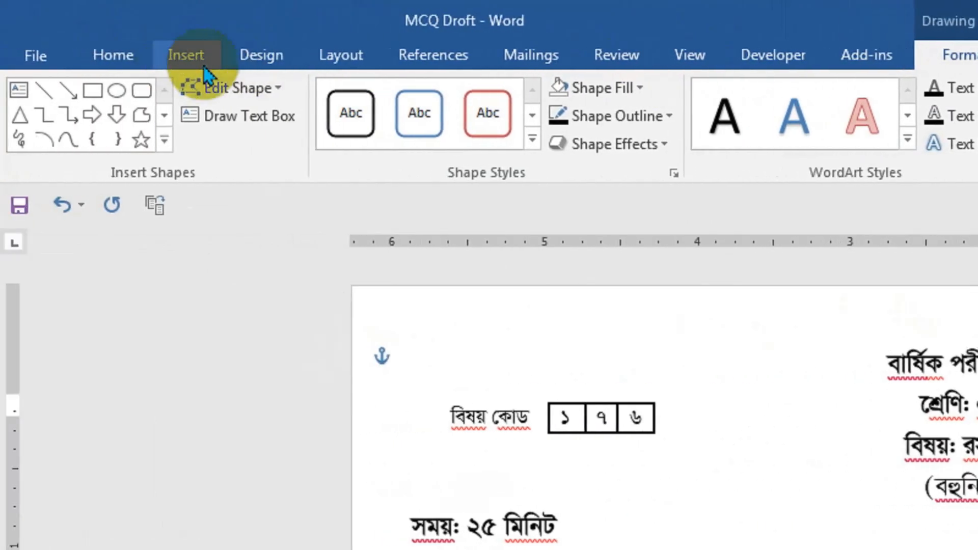
pyautogui.click(111, 55)
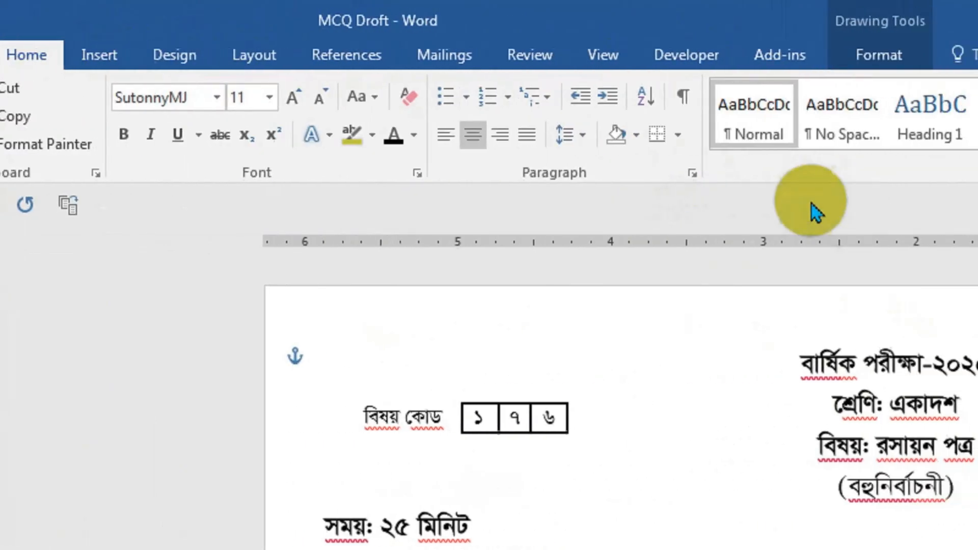
pyautogui.click(693, 173)
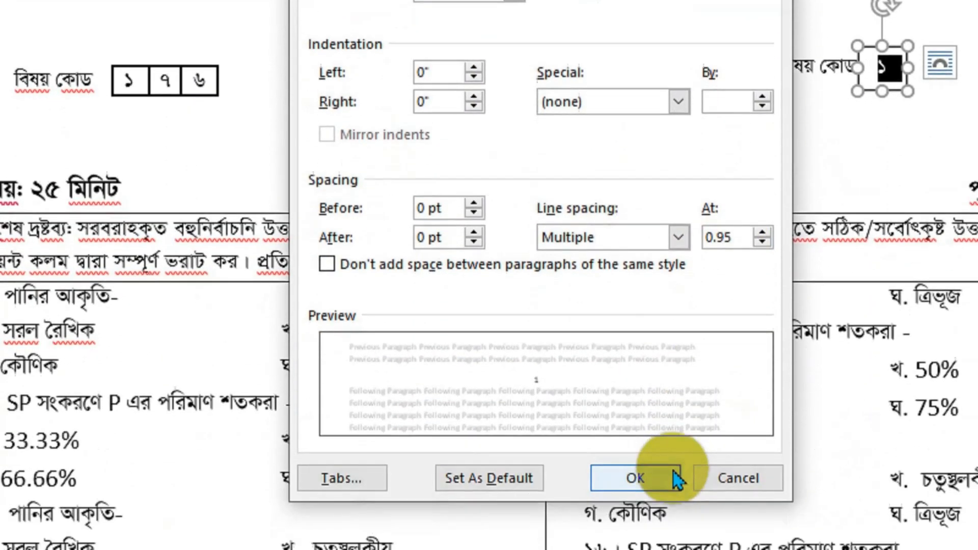
pyautogui.click(677, 479)
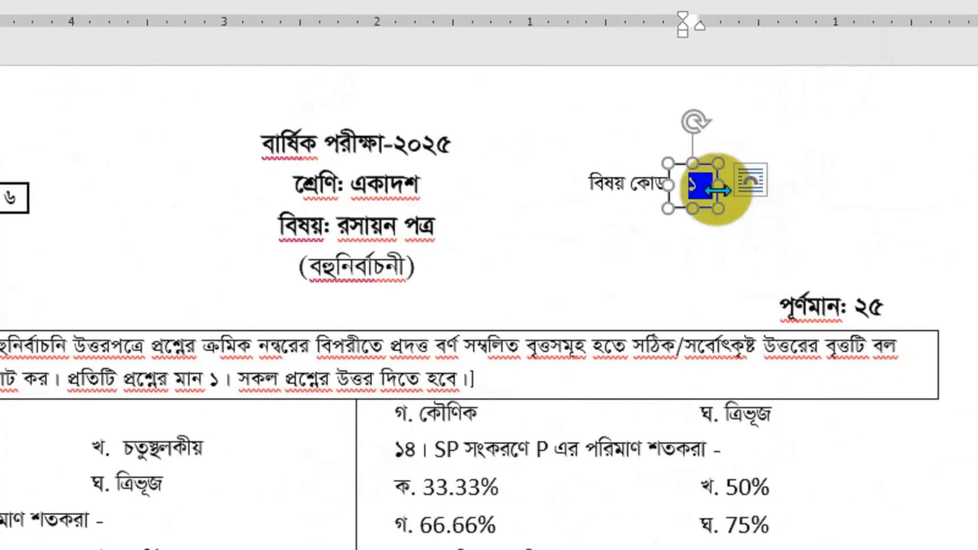
# Shrink the "১" box closely around its digit and place two copies of it edge to edge in a row beside it
pyautogui.moveTo(716, 189); pyautogui.dragTo(705, 189)
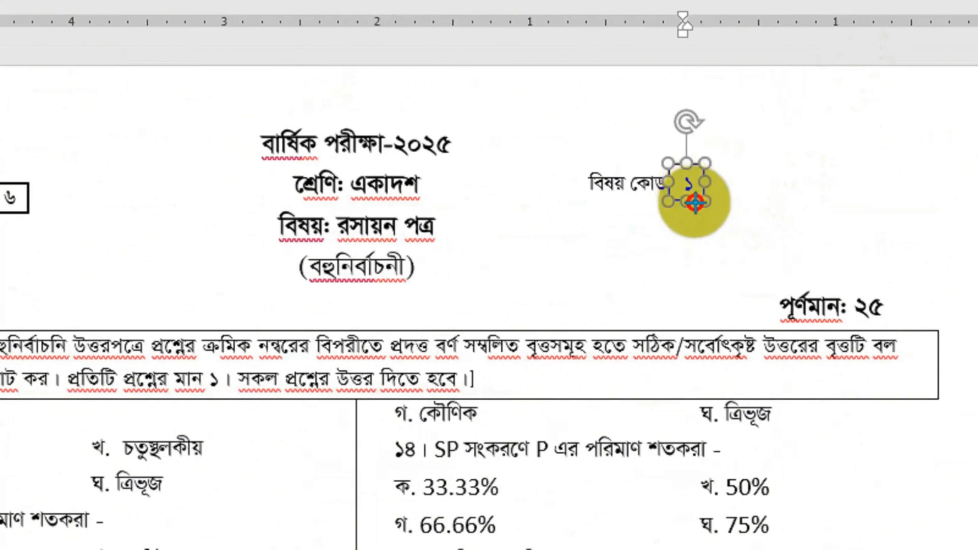
pyautogui.moveTo(695, 201); pyautogui.dragTo(691, 163)
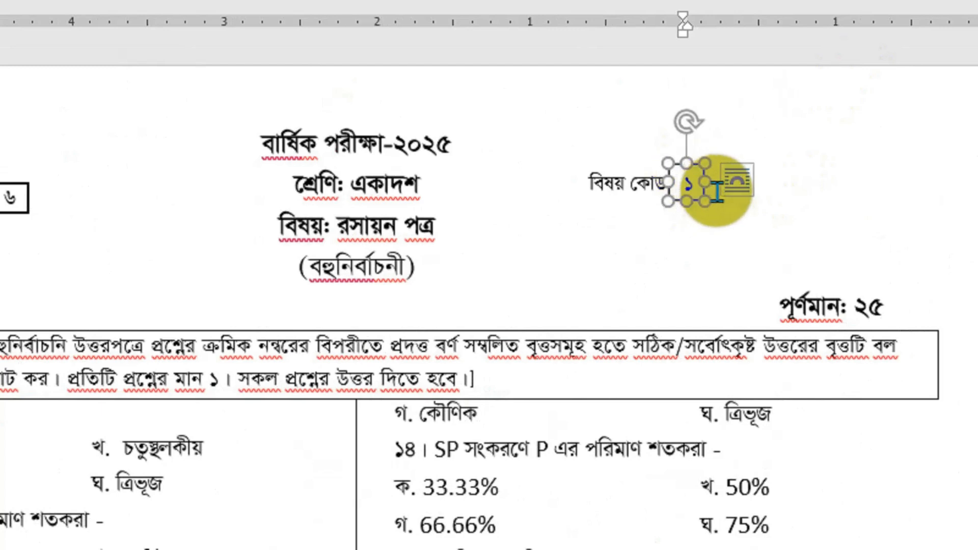
pyautogui.hotkey('ctrl', 'v')
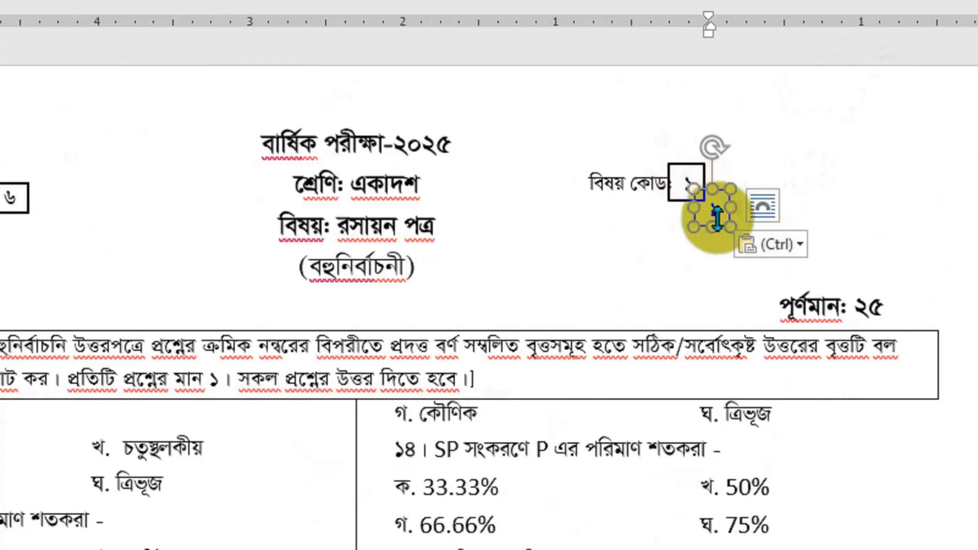
pyautogui.moveTo(721, 225); pyautogui.dragTo(734, 198)
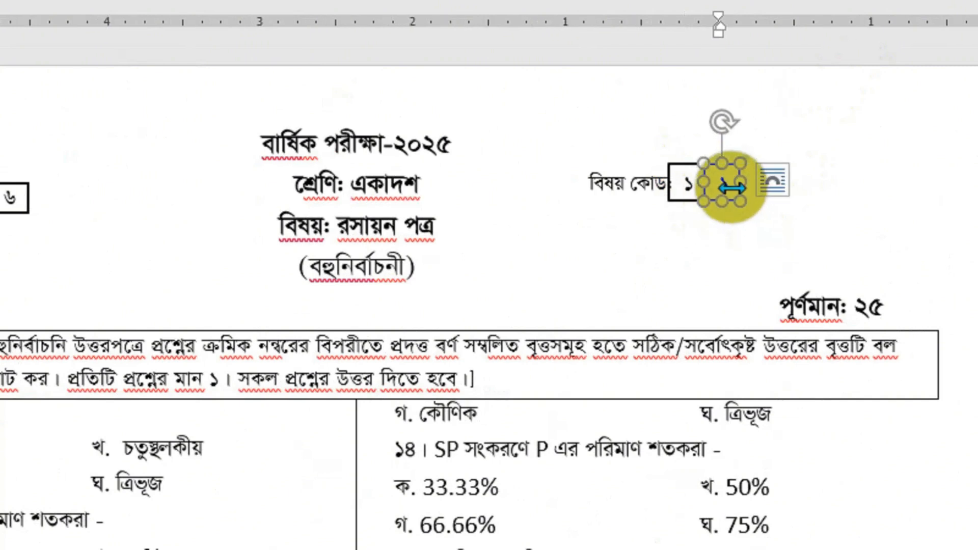
pyautogui.hotkey('ctrl', 'v')
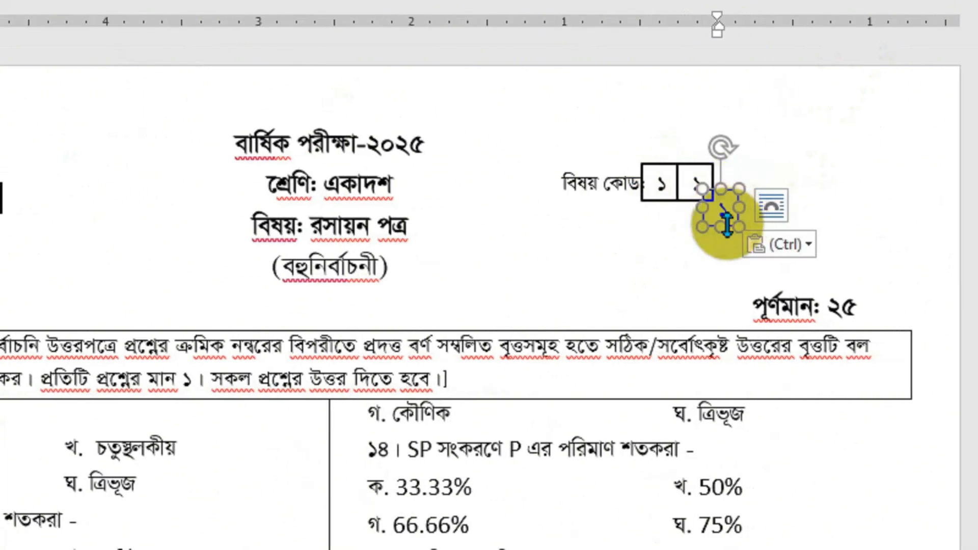
pyautogui.moveTo(727, 223); pyautogui.dragTo(731, 189)
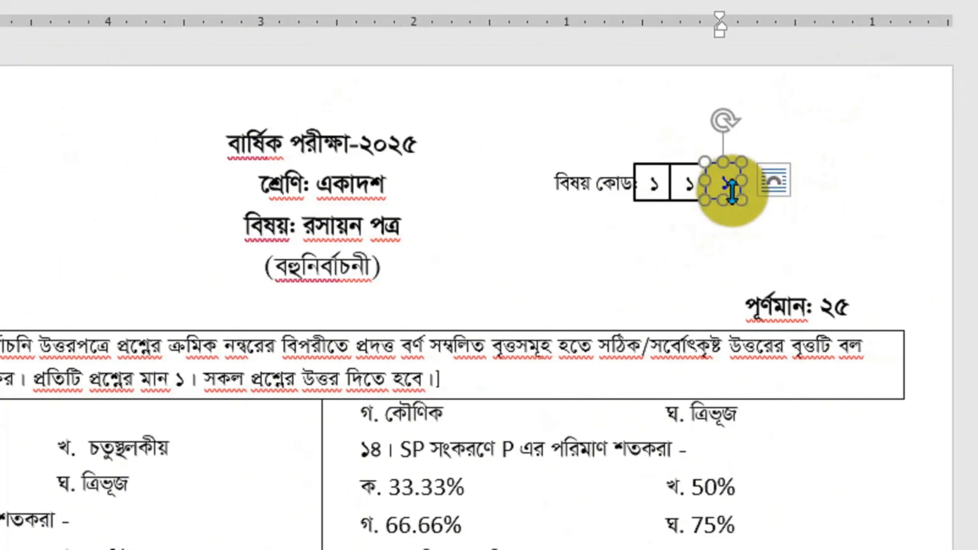
# Replace the digit in the middle code box with "৭" and select the third code box
pyautogui.click(695, 186)
pyautogui.hotkey('ctrl', 'a')
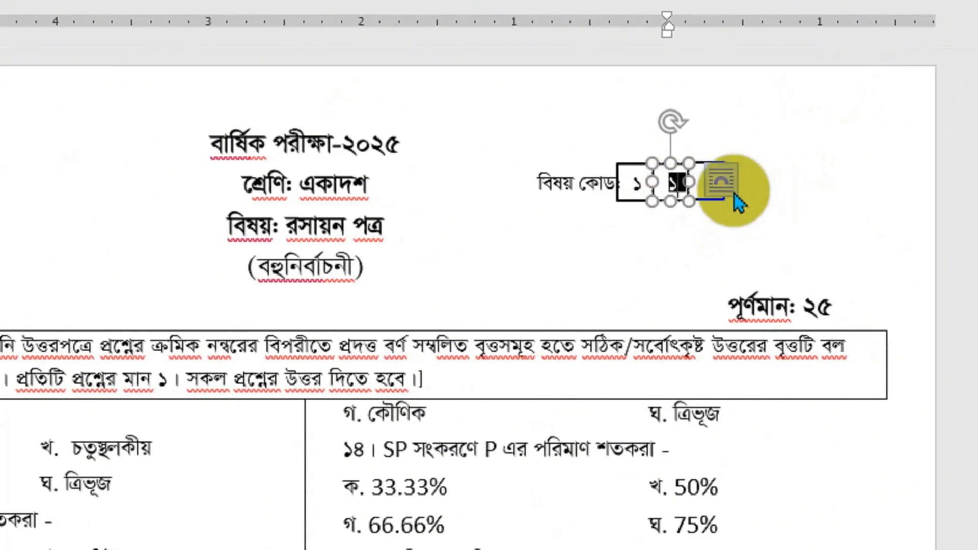
pyautogui.write('৭')
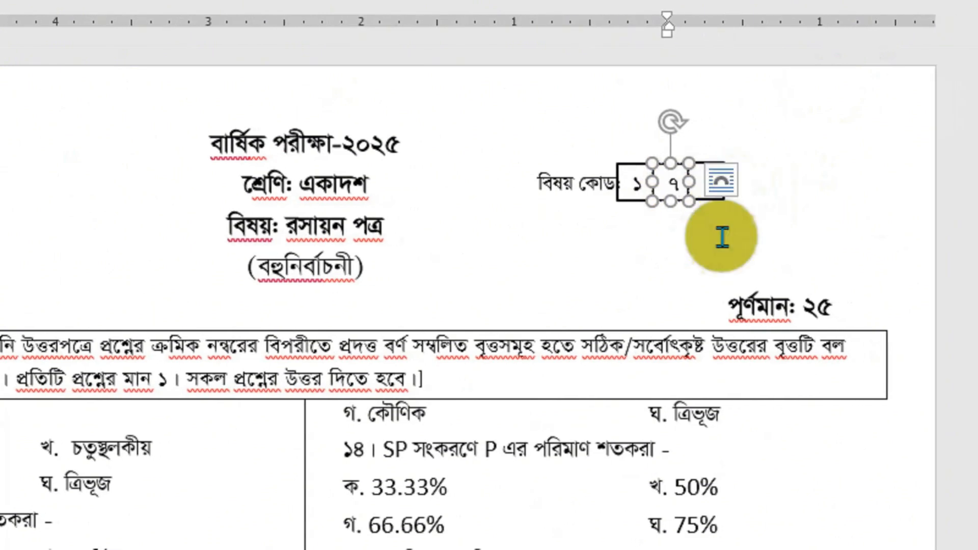
pyautogui.hotkey('ctrl', 'v')
pyautogui.click(707, 200)
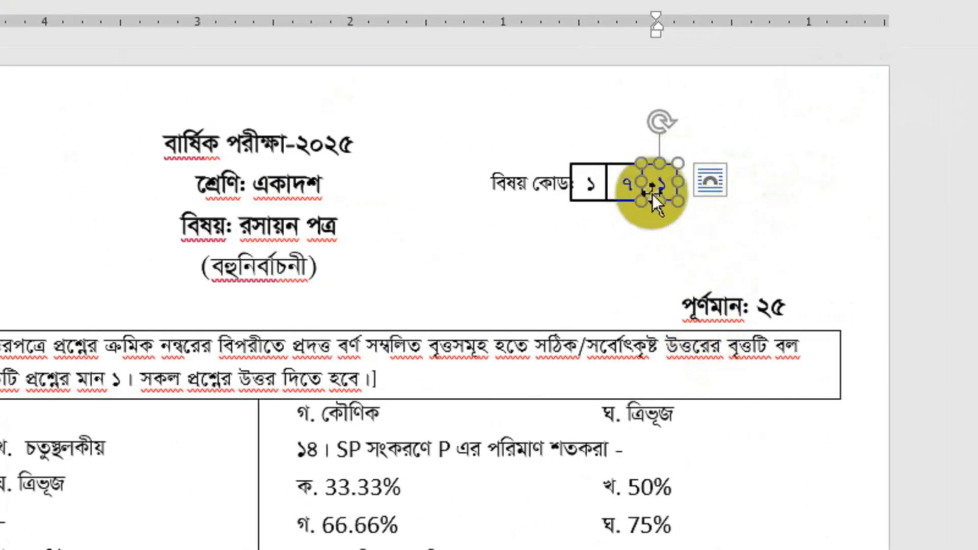
# Replace the digit in the third subject-code box with "৬"
pyautogui.hotkey('shift', 'Left')
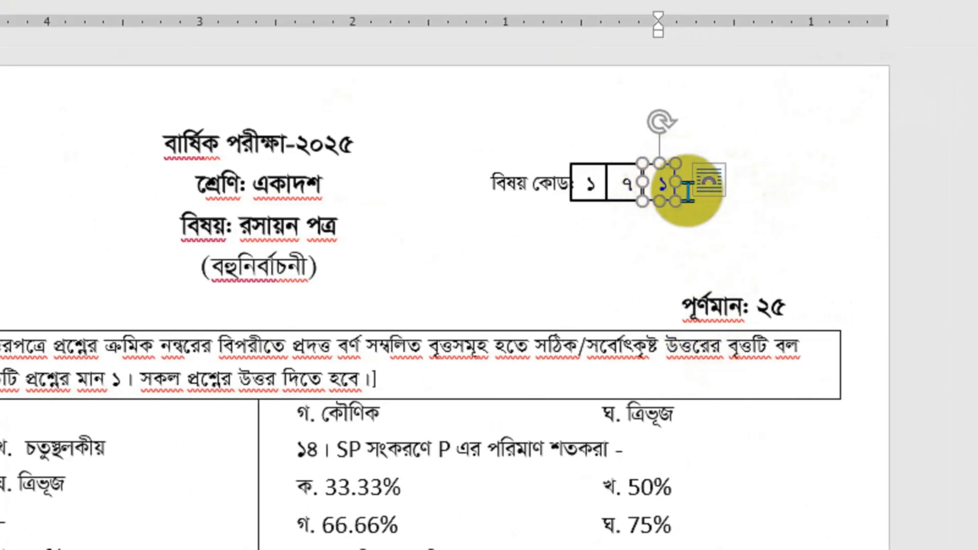
pyautogui.hotkey('shift', 'Right')
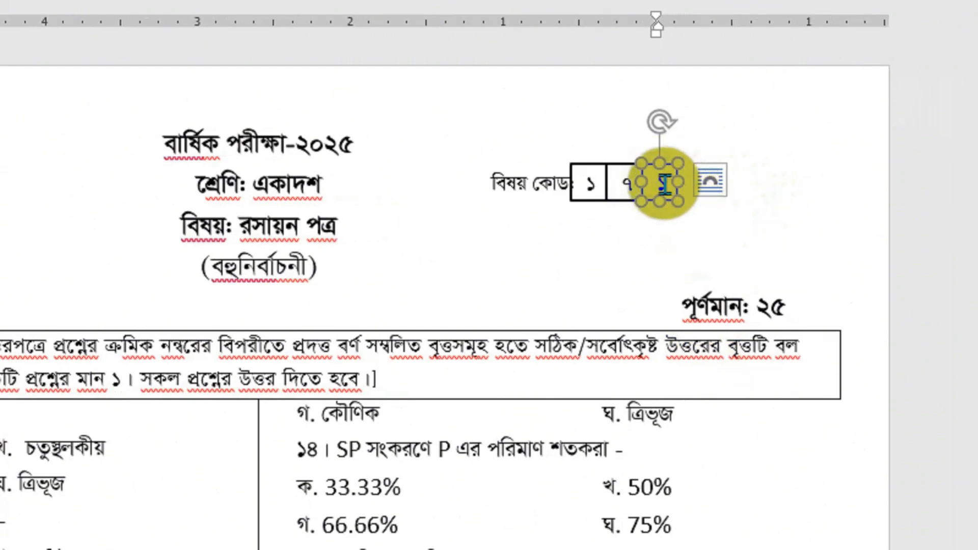
pyautogui.click(665, 184)
pyautogui.hotkey('shift', 'Left')
pyautogui.write('৬')
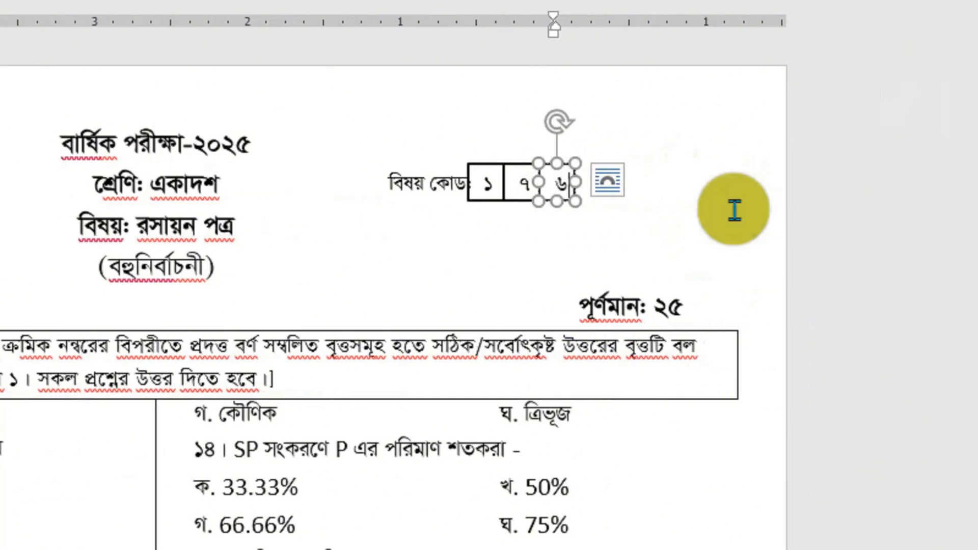
pyautogui.click(562, 227)
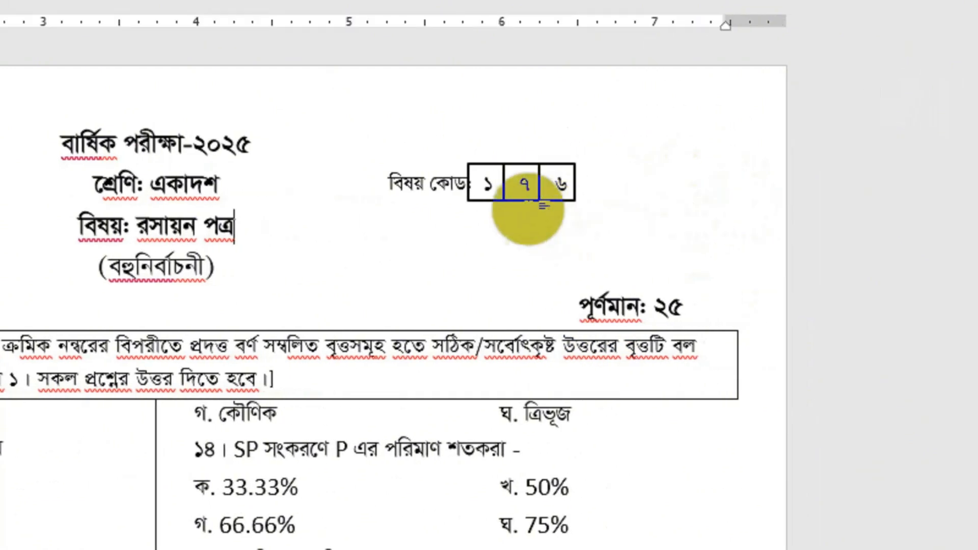
# Select all three digit boxes together and nudge them slightly right, clear of the colon in the "বিষয় কোড:" label
pyautogui.click(490, 203)
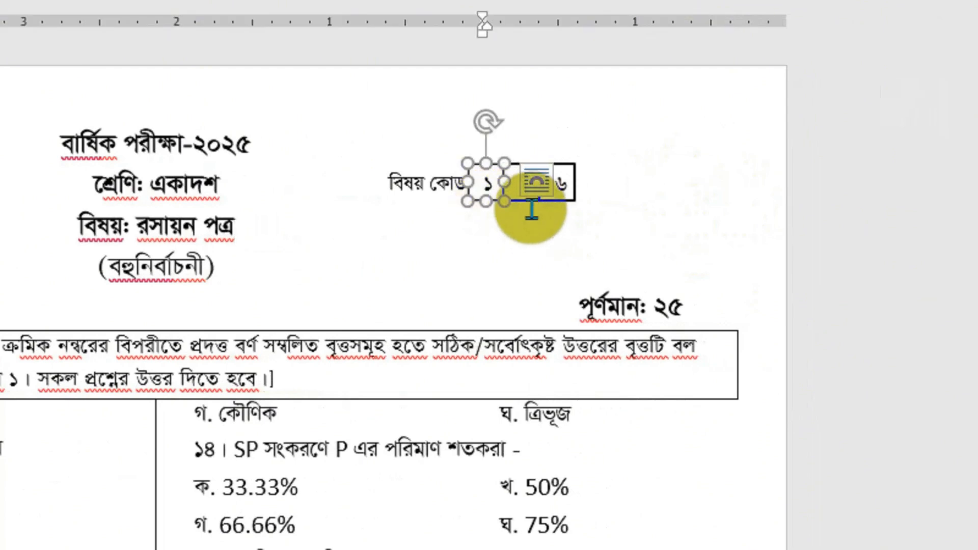
pyautogui.keyDown('shift'); pyautogui.click(525, 202); pyautogui.keyUp('shift')
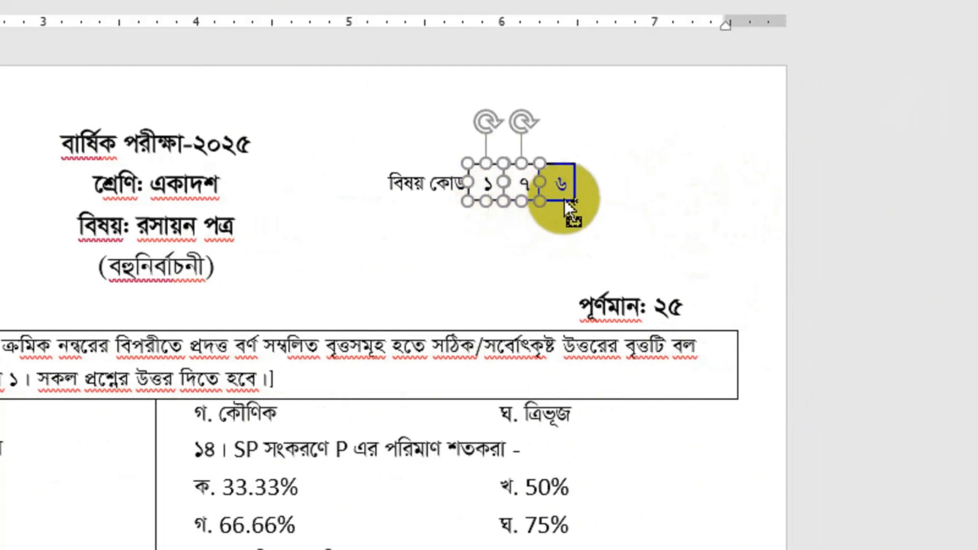
pyautogui.keyDown('shift'); pyautogui.click(564, 199); pyautogui.keyUp('shift')
pyautogui.press('Right')
pyautogui.press('Right')
pyautogui.press('Right')
pyautogui.press('Right')
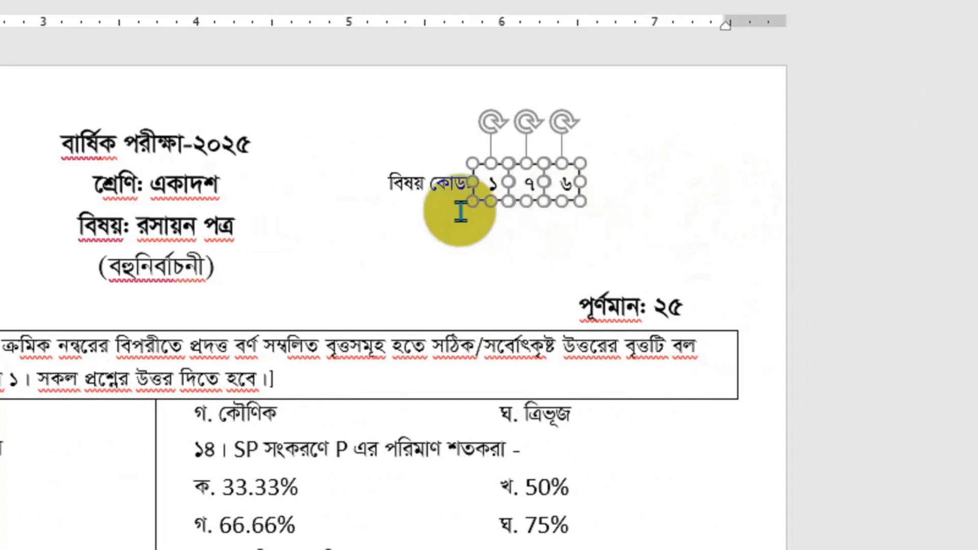
# Add the "বিষয় কোড:" text box to the selected digit boxes and group all four shapes into one object
pyautogui.keyDown('shift'); pyautogui.click(445, 196); pyautogui.keyUp('shift')
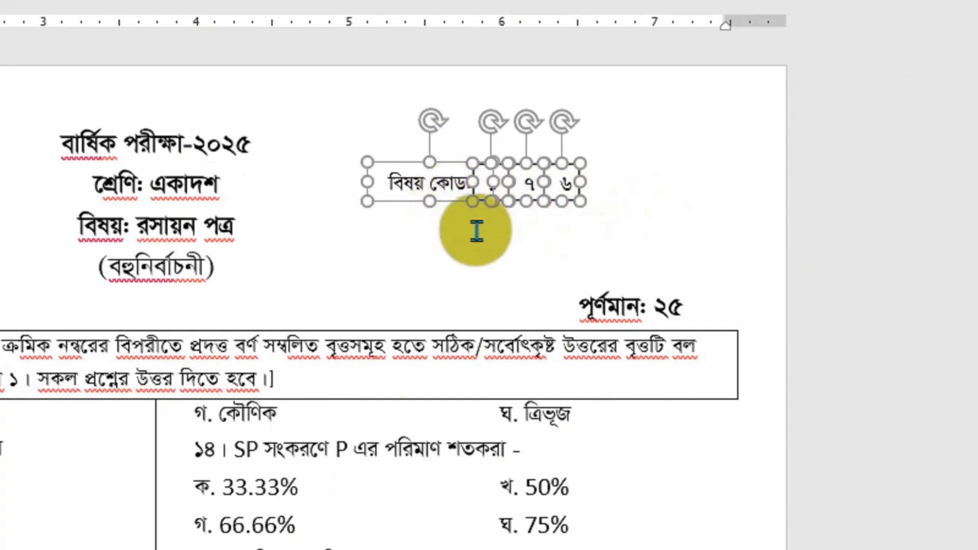
pyautogui.rightClick(478, 189)
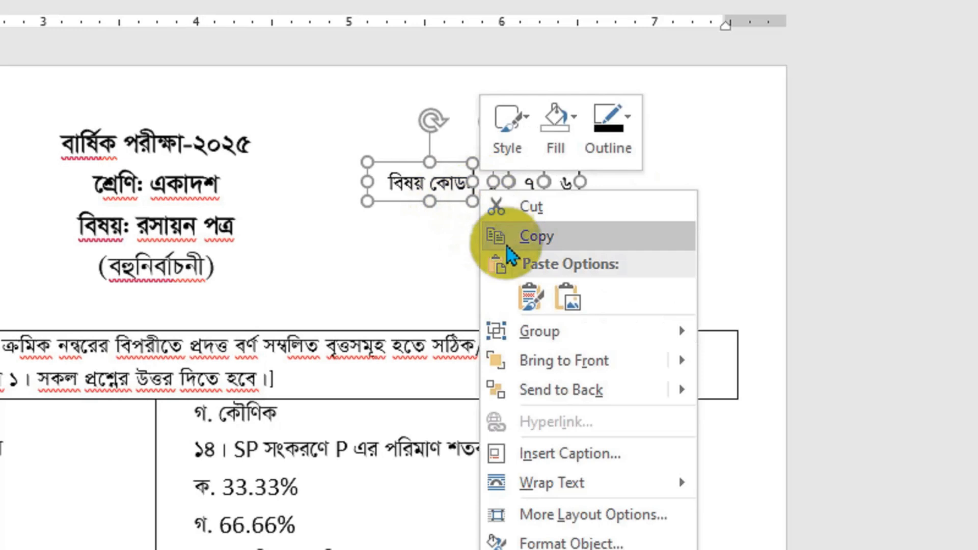
pyautogui.moveTo(558, 340)
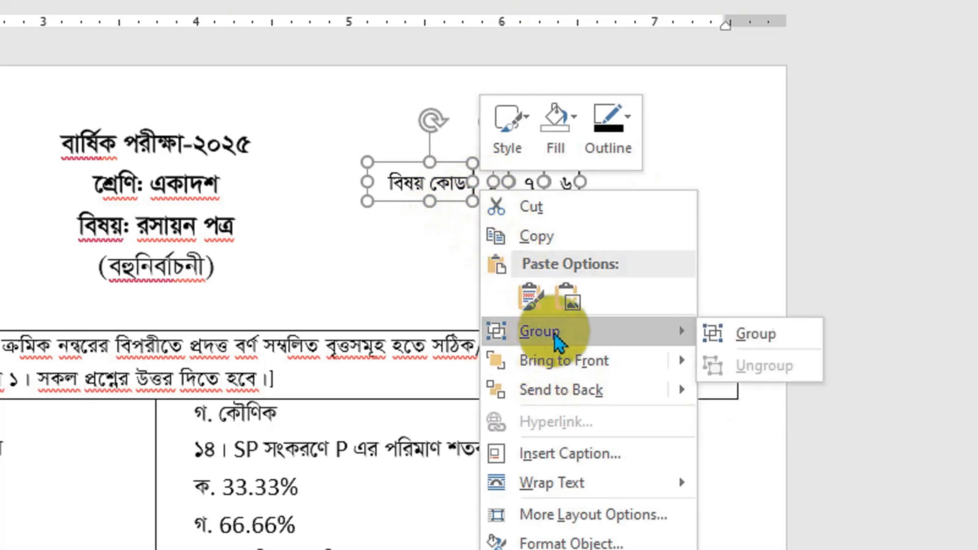
pyautogui.click(736, 335)
pyautogui.click(574, 269)
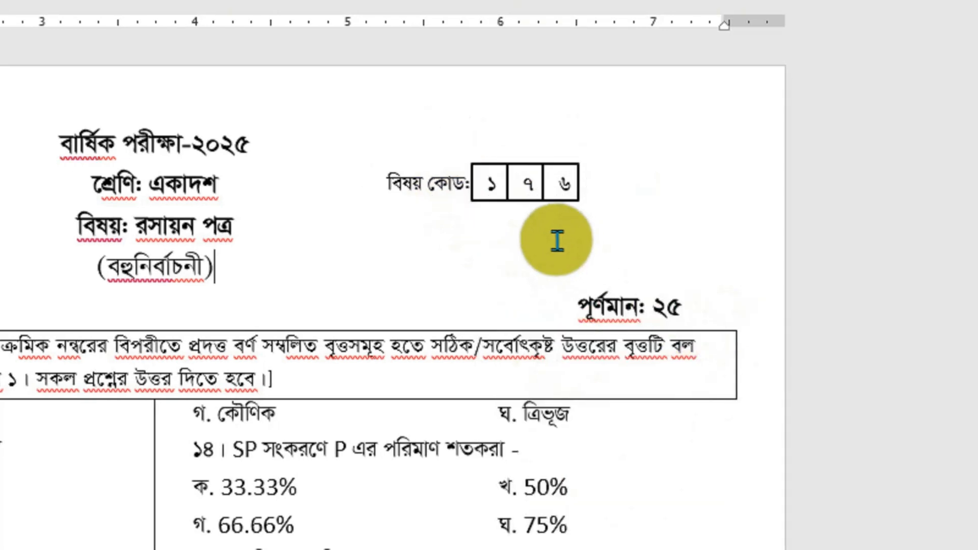
# Move the grouped subject-code label slightly left and down, closer to the exam title lines
pyautogui.click(542, 203)
pyautogui.moveTo(541, 203); pyautogui.dragTo(502, 207)
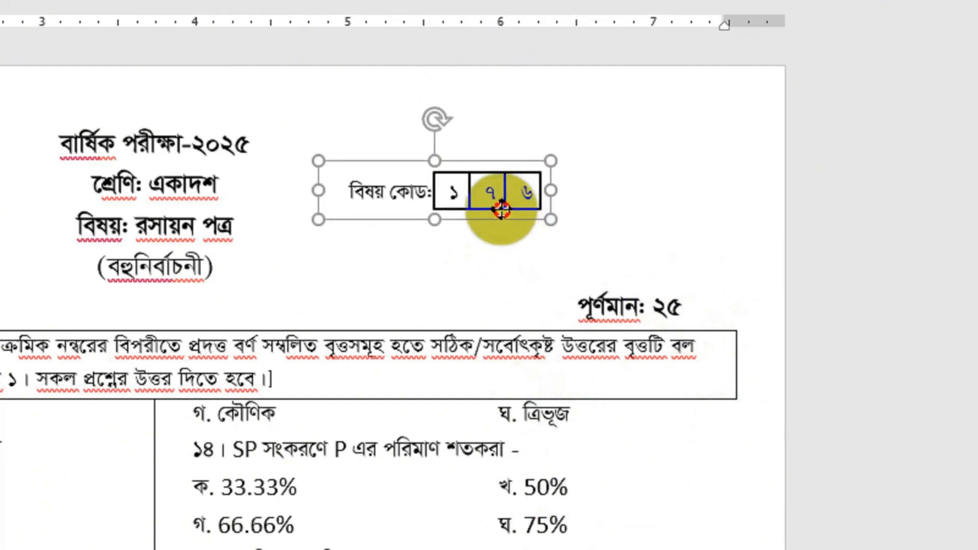
pyautogui.click(436, 282)
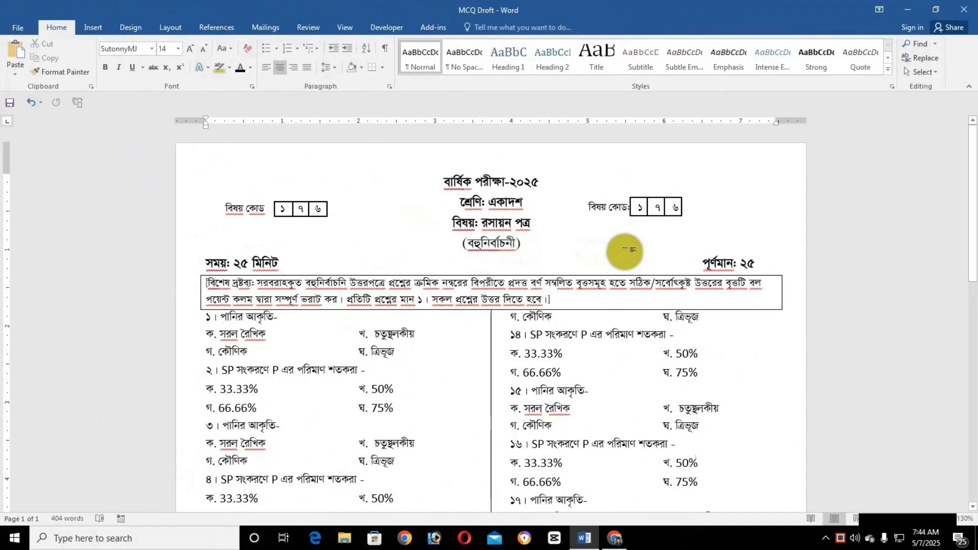